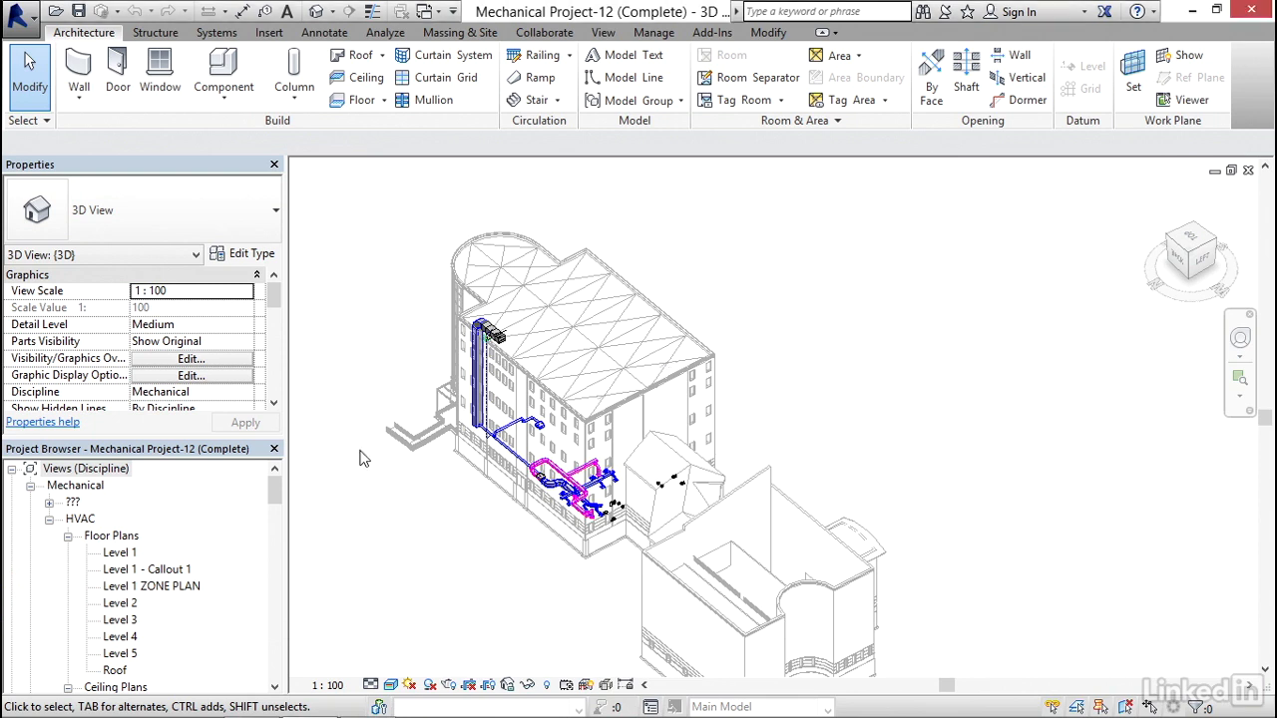
# Create a new sheet using the A1 metric titleblock
pyautogui.moveTo(275, 491); pyautogui.dragTo(276, 576)
pyautogui.click(65, 522)
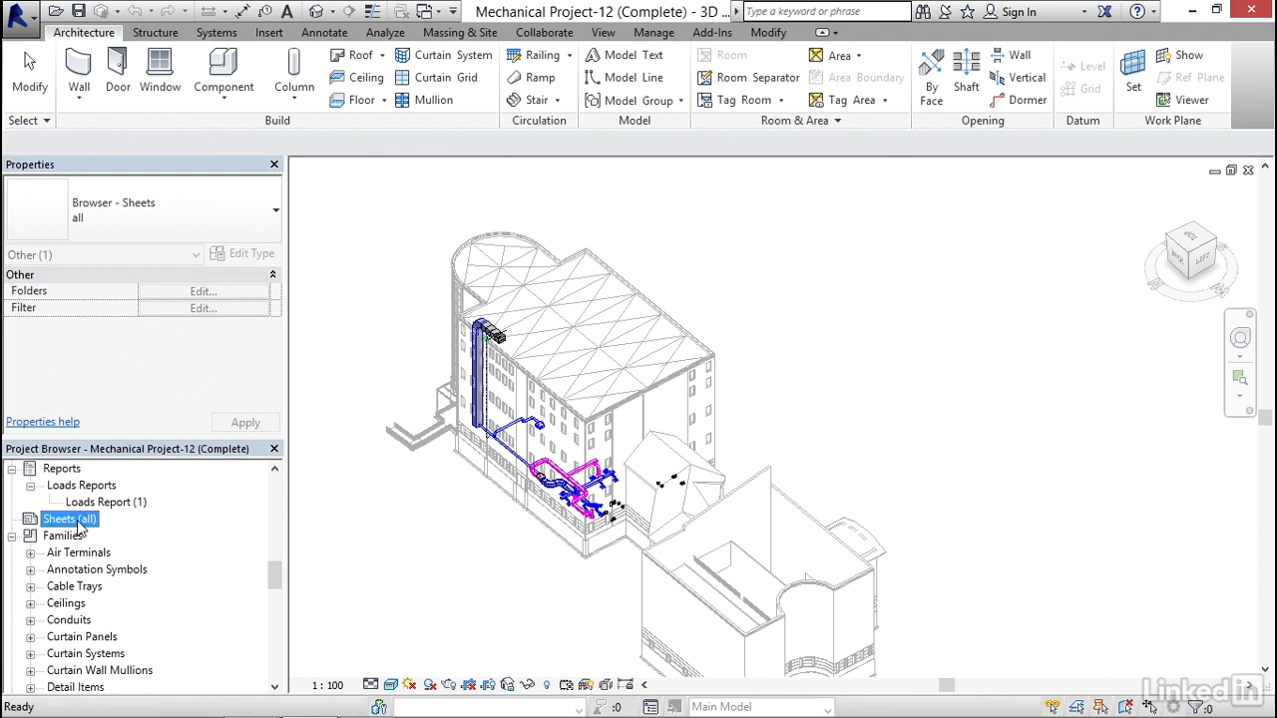
pyautogui.rightClick(81, 527)
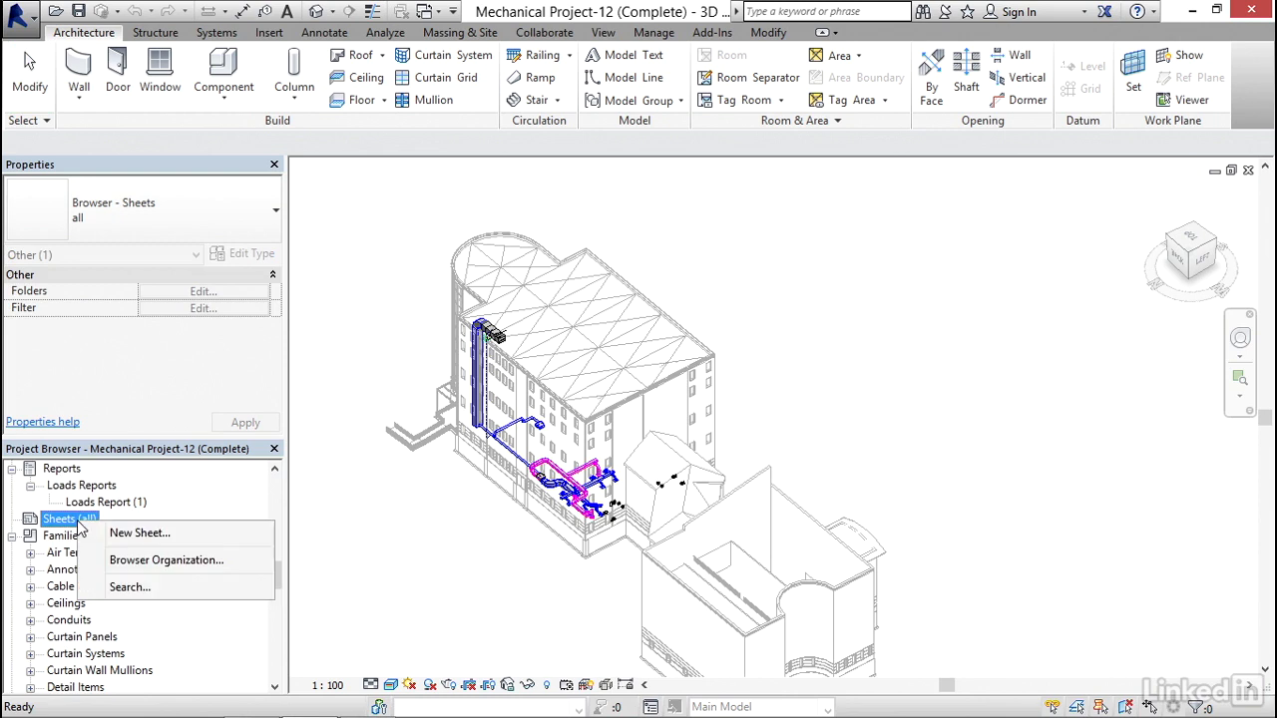
pyautogui.click(140, 533)
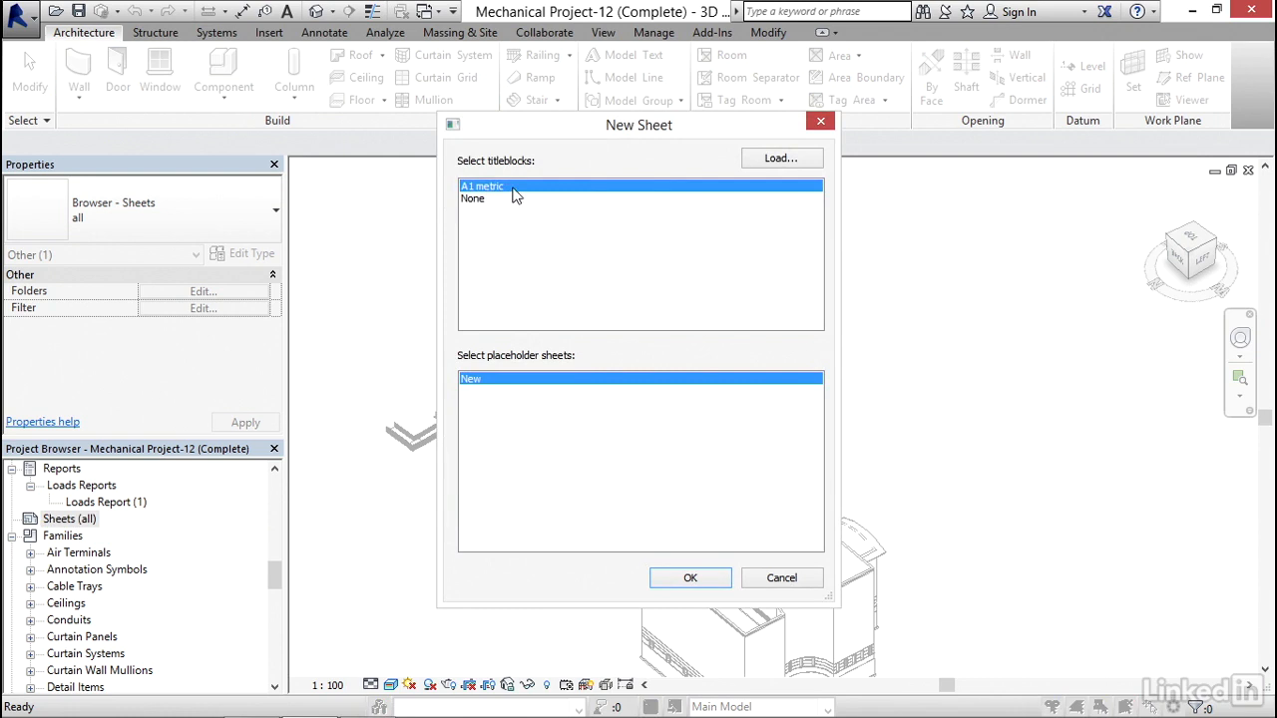
pyautogui.click(696, 579)
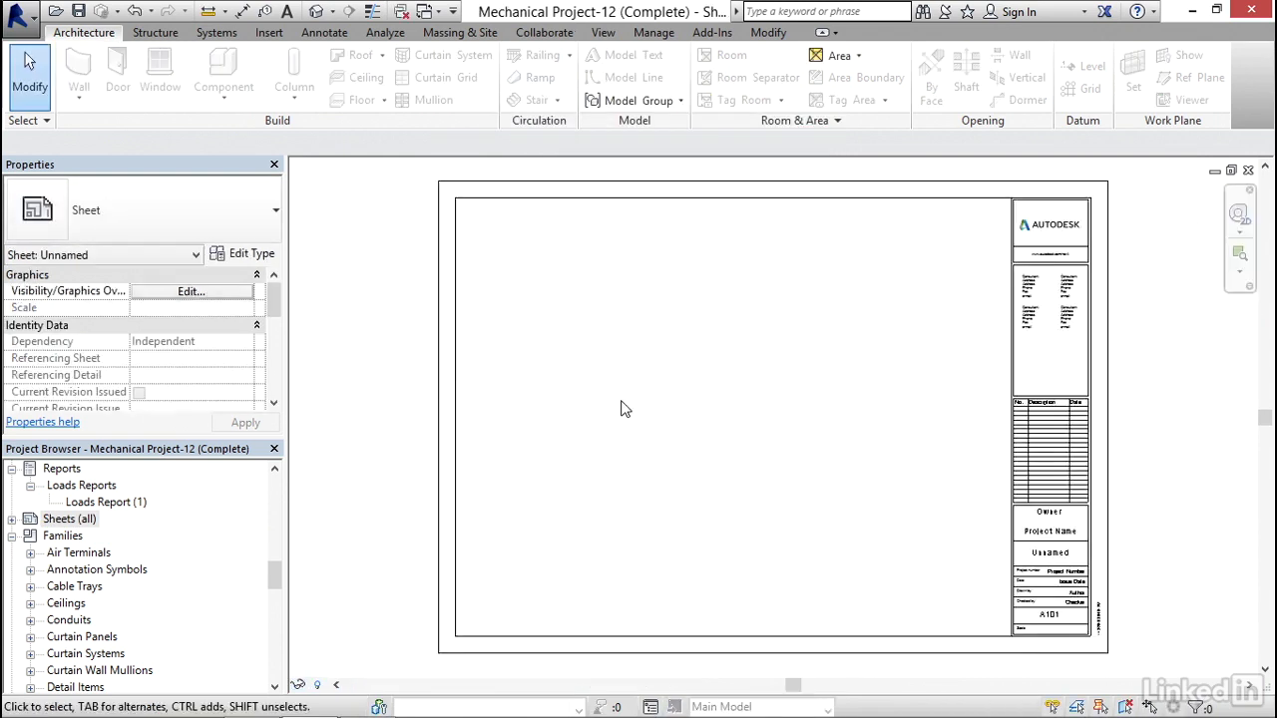
# Place the HVAC Level 1 floor plan on the new sheet
pyautogui.moveTo(273, 573); pyautogui.dragTo(272, 480)
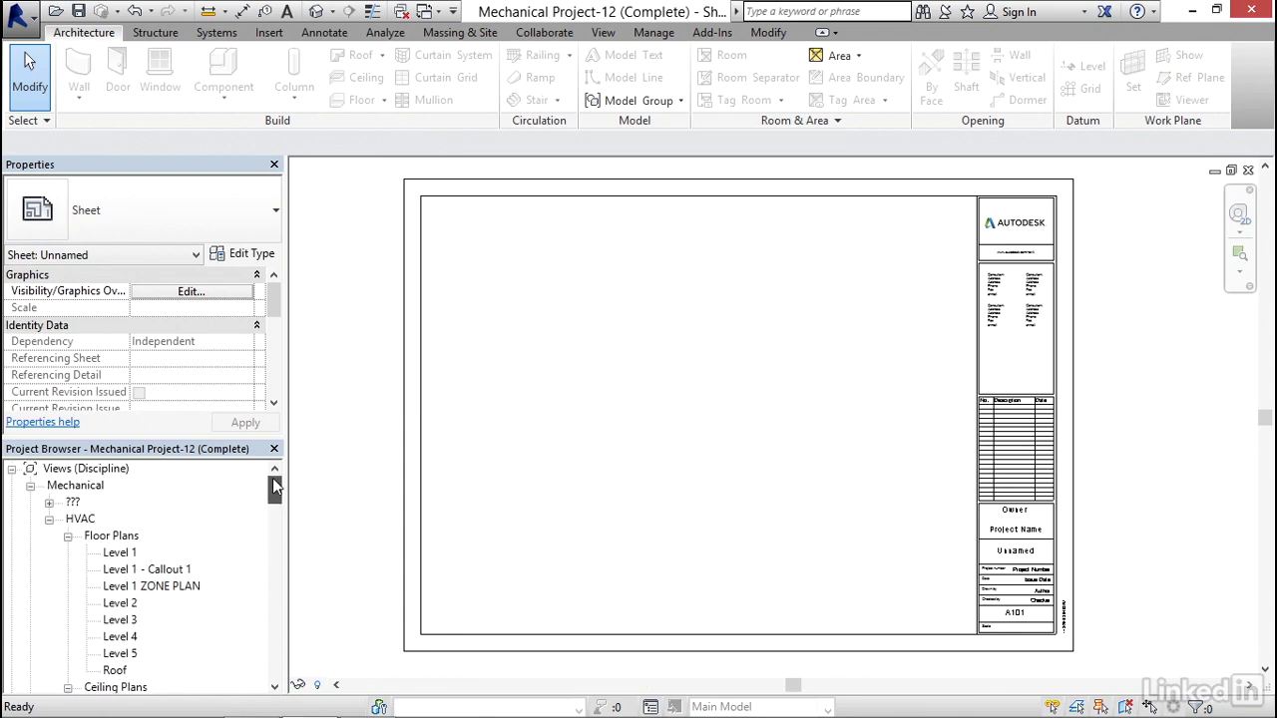
pyautogui.click(118, 555)
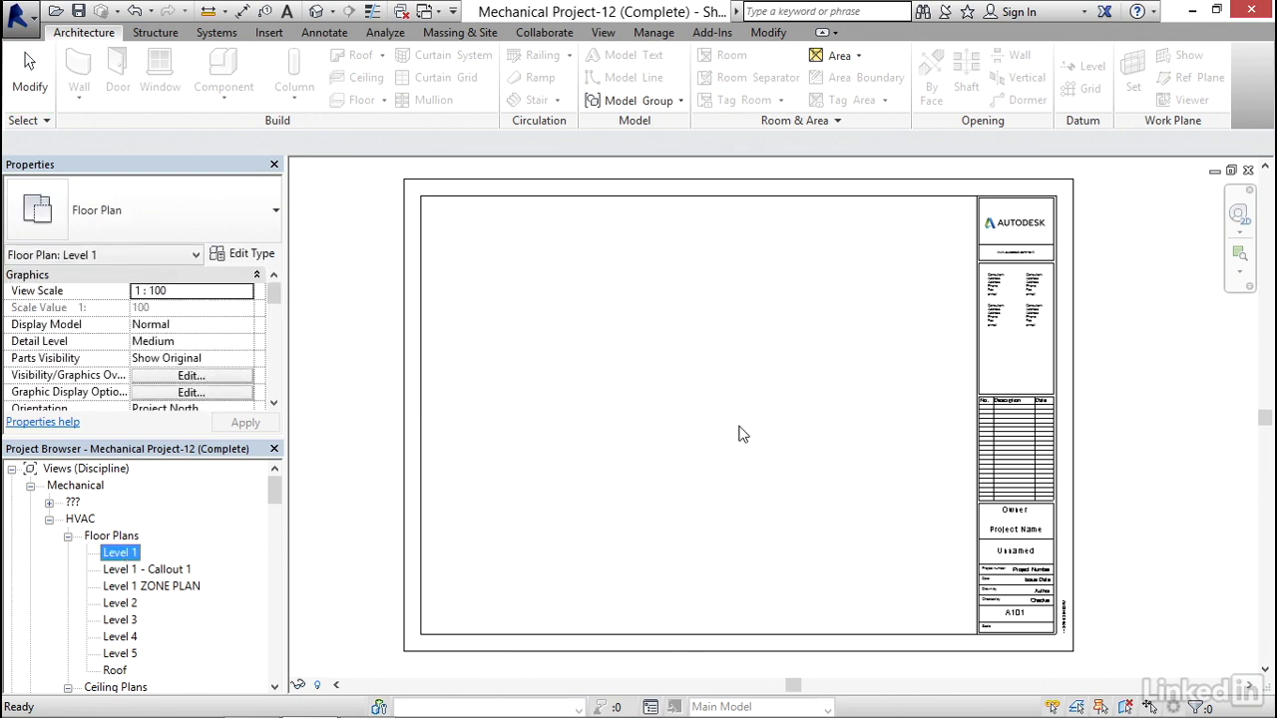
pyautogui.moveTo(740, 480); pyautogui.dragTo(721, 494)
pyautogui.moveTo(721, 495); pyautogui.dragTo(684, 454, button='middle')
pyautogui.scroll(-3, 684, 454)
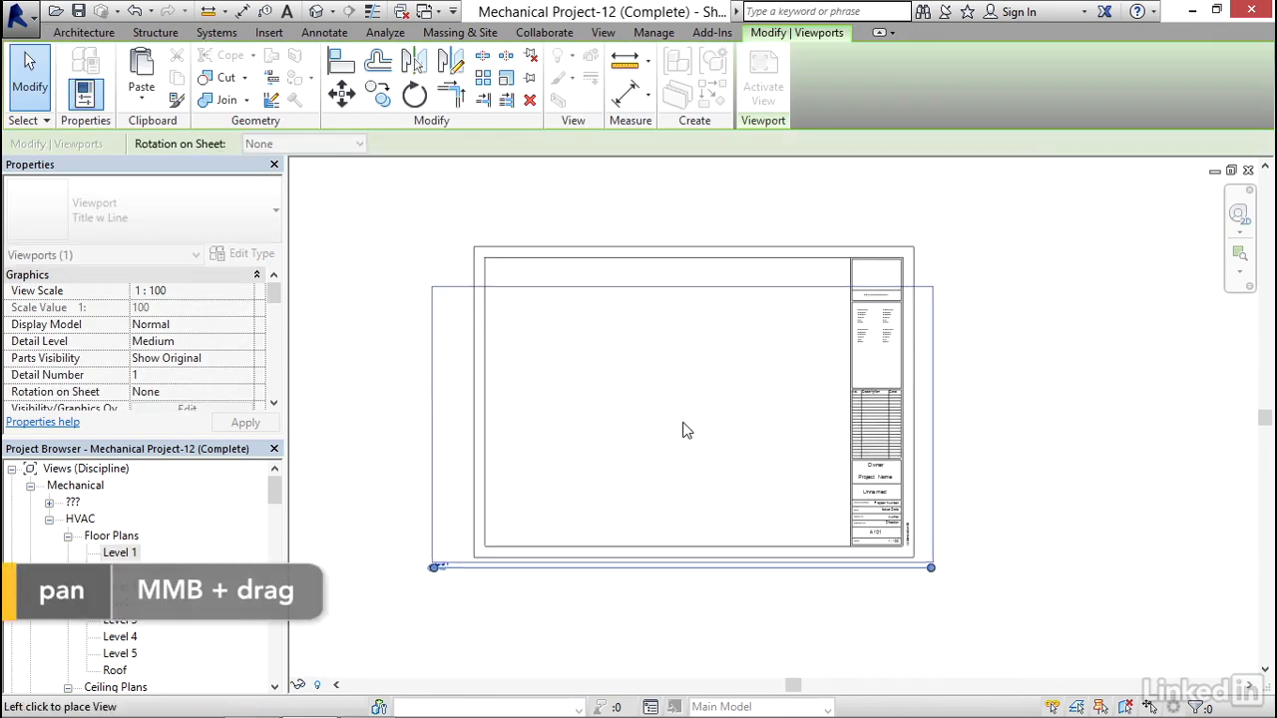
pyautogui.click(741, 393)
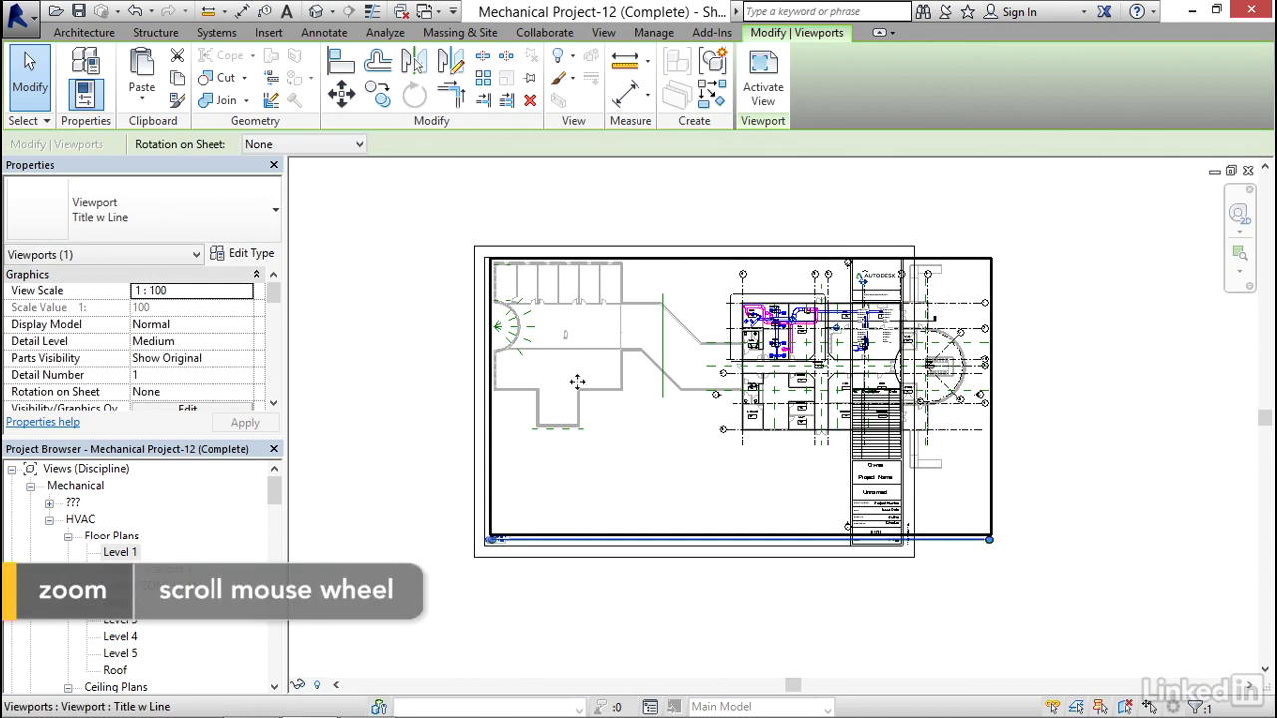
# Activate the Level 1 viewport on the sheet and show its crop region
pyautogui.scroll(4, 529, 436)
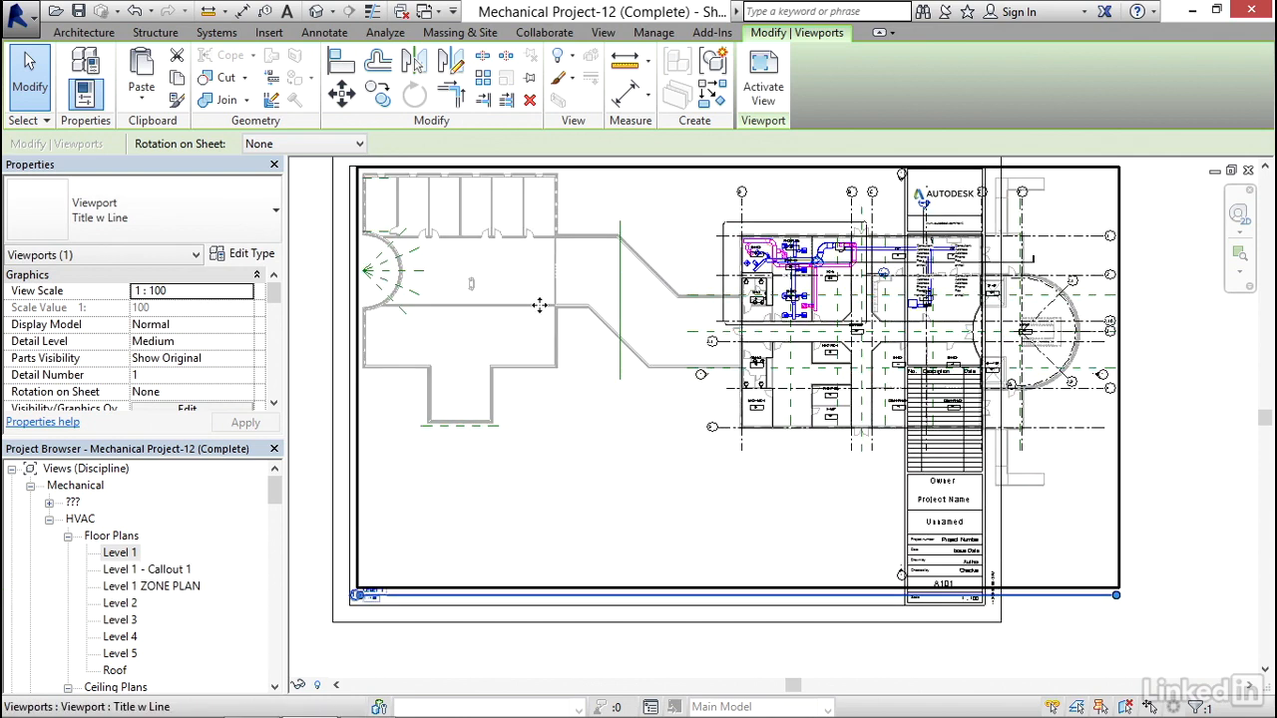
pyautogui.rightClick(534, 299)
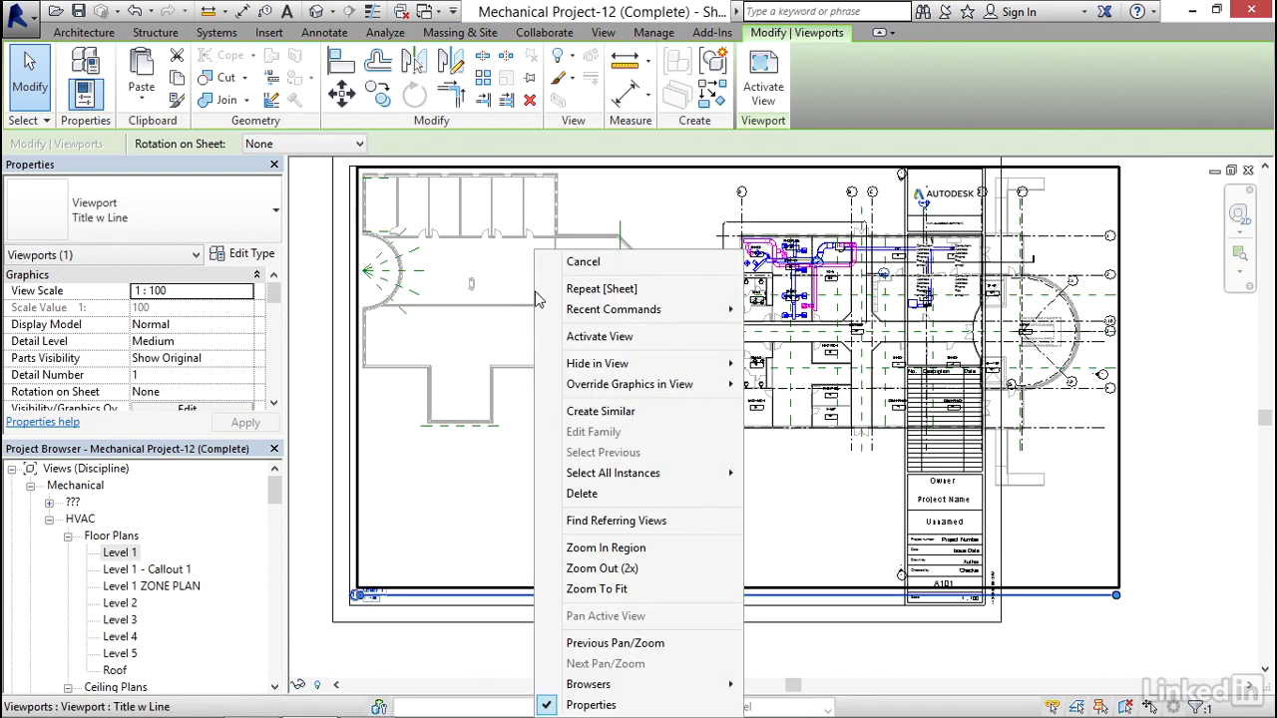
pyautogui.click(627, 339)
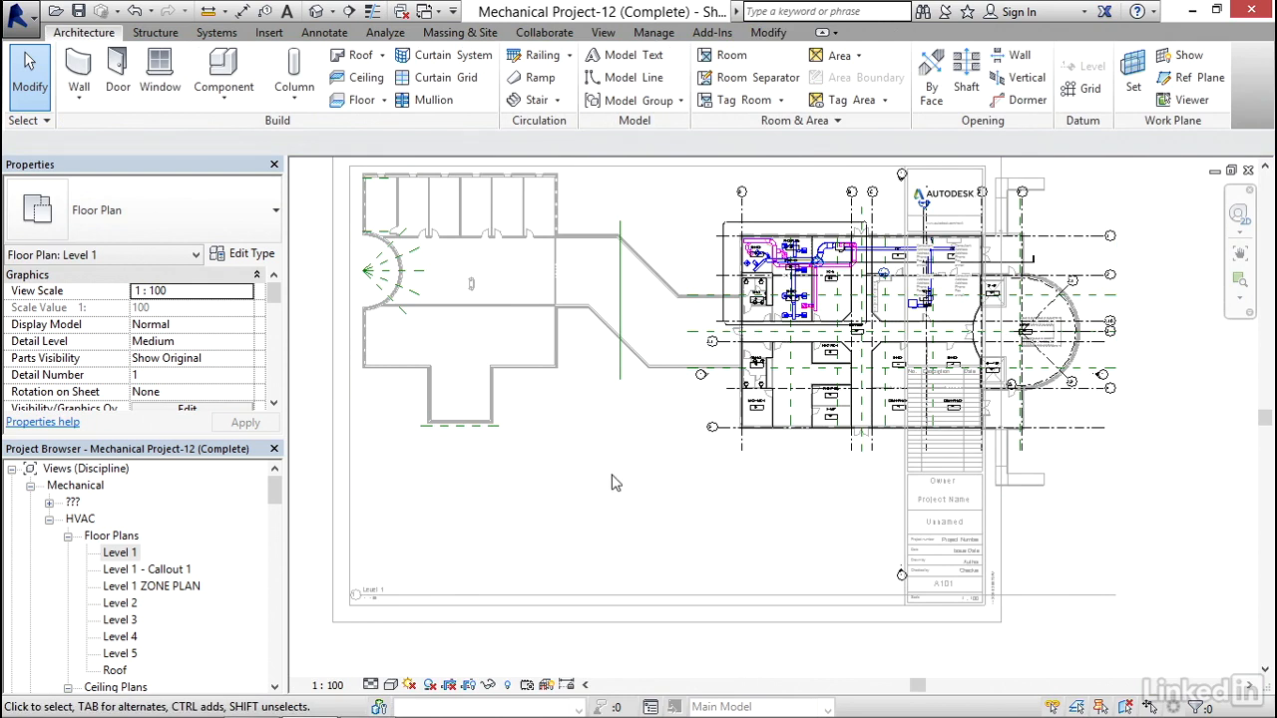
pyautogui.click(469, 686)
# Tighten the Level 1 crop region around the gridded main building, leaving out the separate wing and the empty space around the plan
pyautogui.scroll(-3, 555, 436)
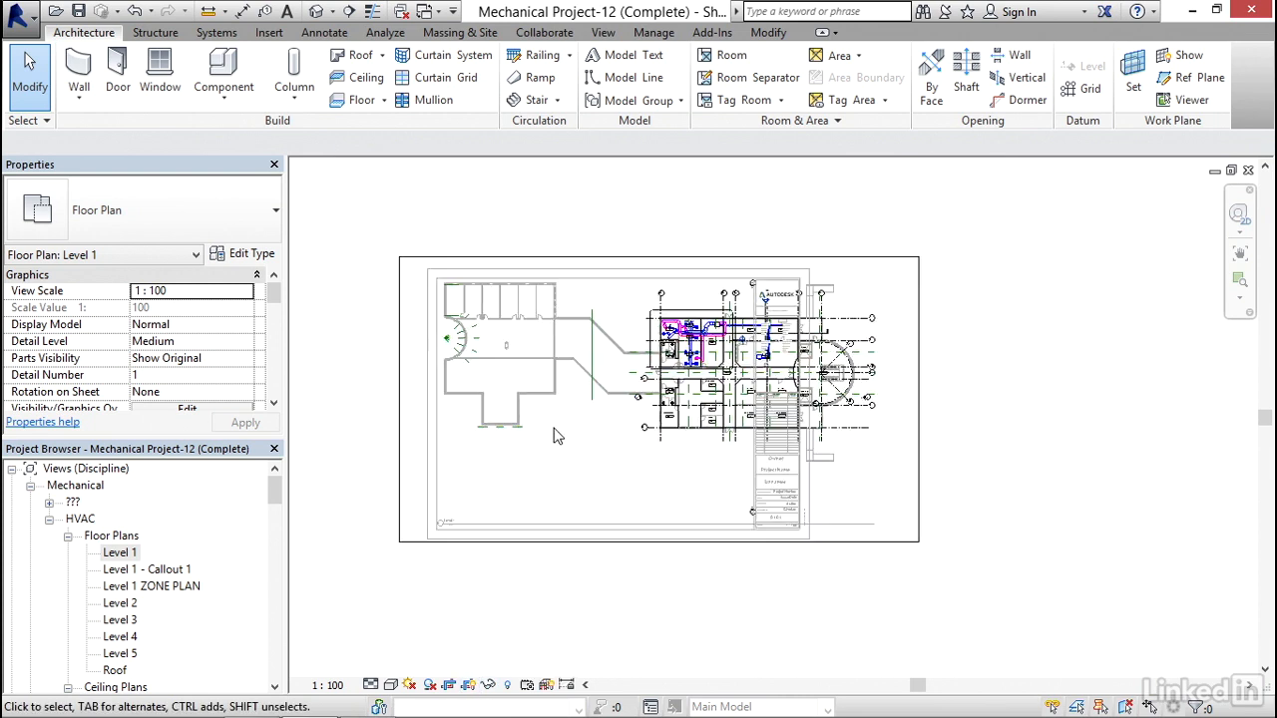
pyautogui.click(403, 397)
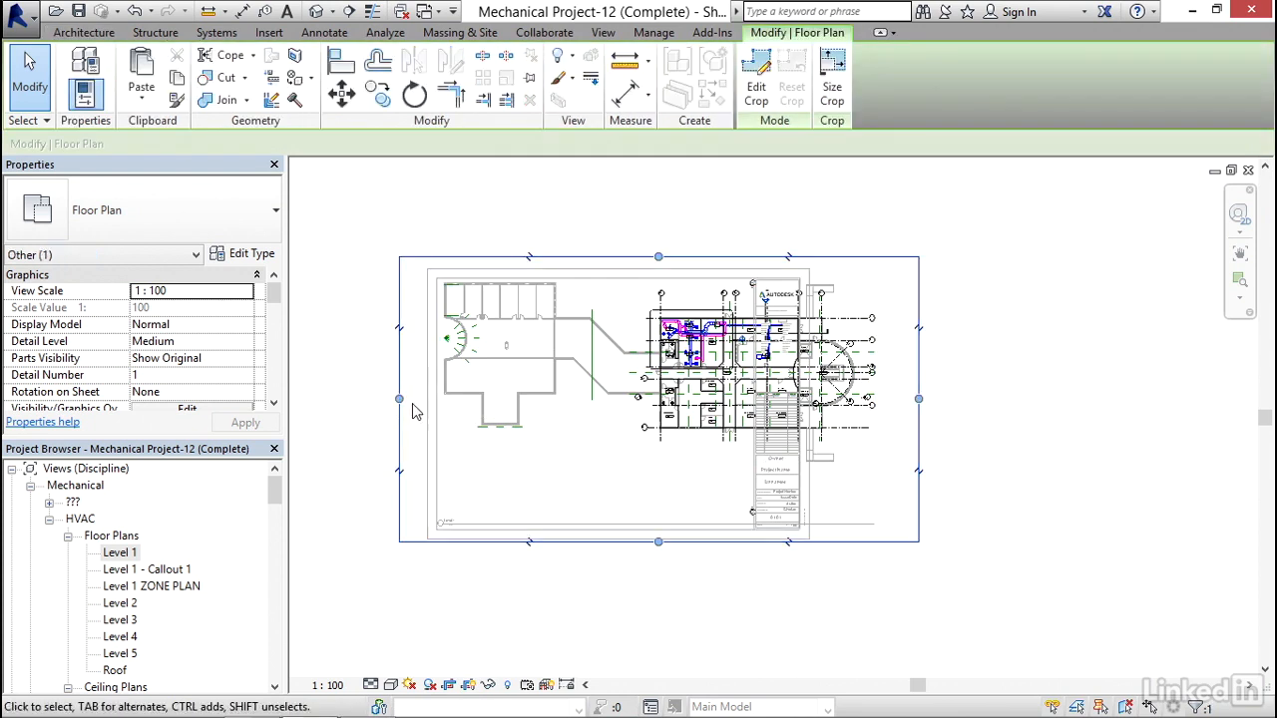
pyautogui.moveTo(399, 399); pyautogui.dragTo(626, 394)
pyautogui.moveTo(771, 542); pyautogui.dragTo(773, 461)
pyautogui.scroll(4, 953, 382)
pyautogui.moveTo(884, 346); pyautogui.dragTo(824, 291)
pyautogui.moveTo(835, 293); pyautogui.dragTo(978, 388, button='middle')
pyautogui.moveTo(672, 230); pyautogui.dragTo(679, 324)
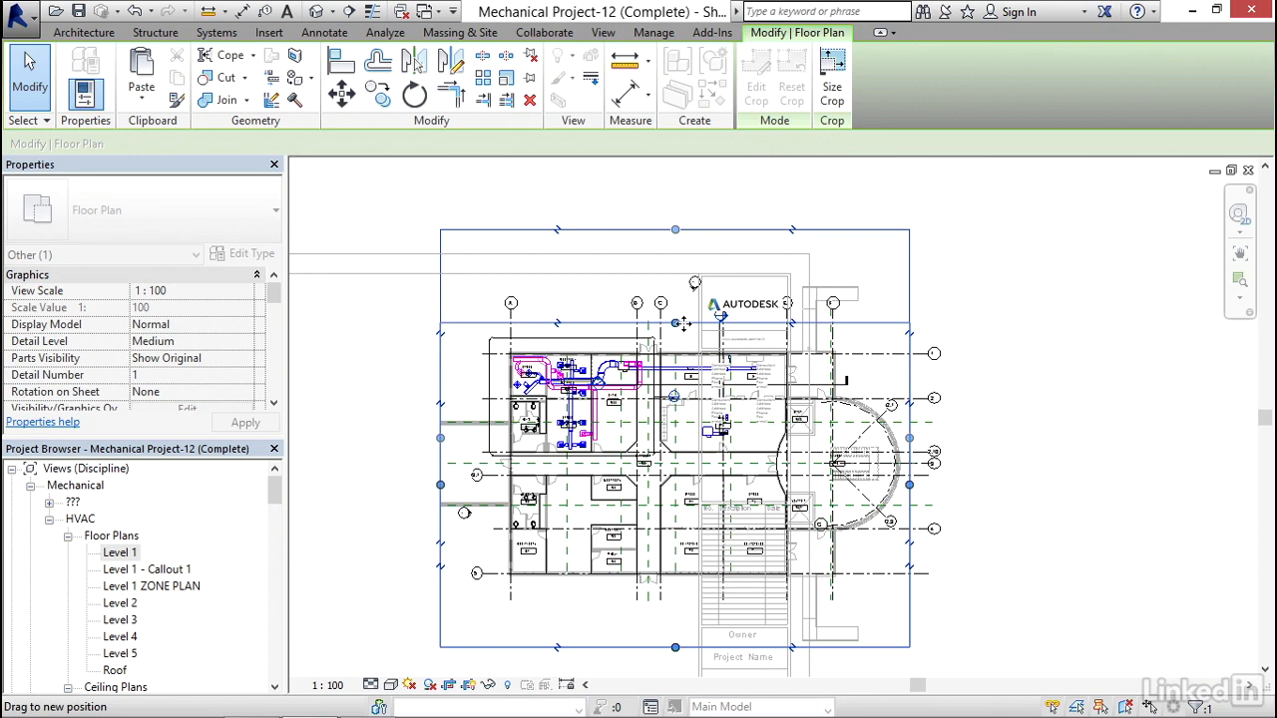
pyautogui.moveTo(880, 372); pyautogui.dragTo(880, 372)
pyautogui.scroll(-2, 986, 331)
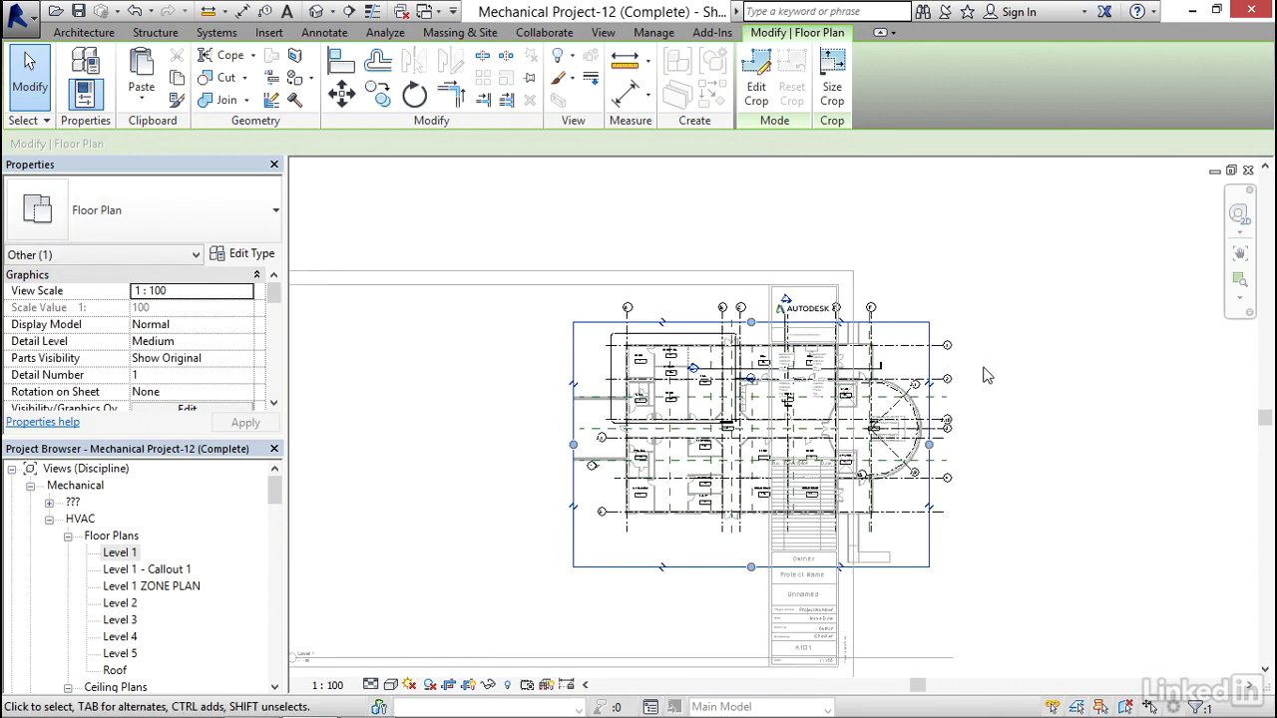
pyautogui.moveTo(995, 456); pyautogui.dragTo(975, 385, button='middle')
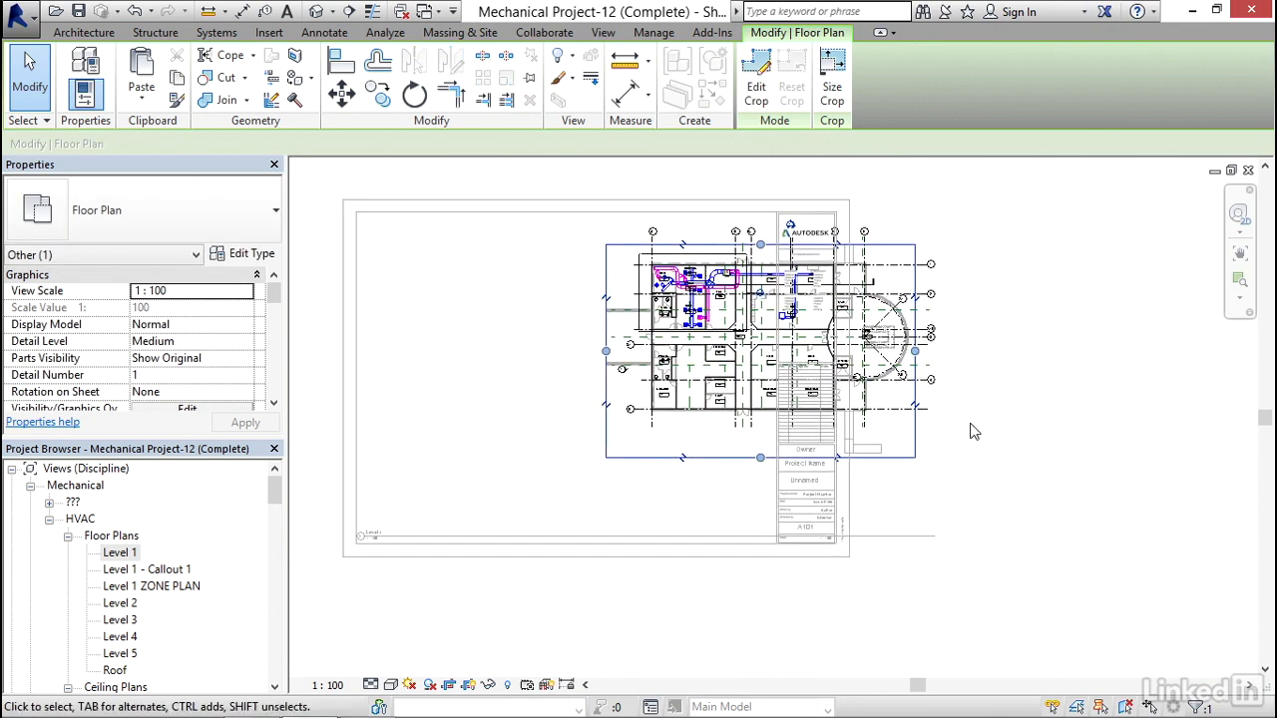
pyautogui.moveTo(955, 481)
pyautogui.mouseDown(button='middle')
pyautogui.moveTo(968, 485)
pyautogui.moveTo(957, 479)
pyautogui.mouseUp(button='middle')
pyautogui.click(702, 496)
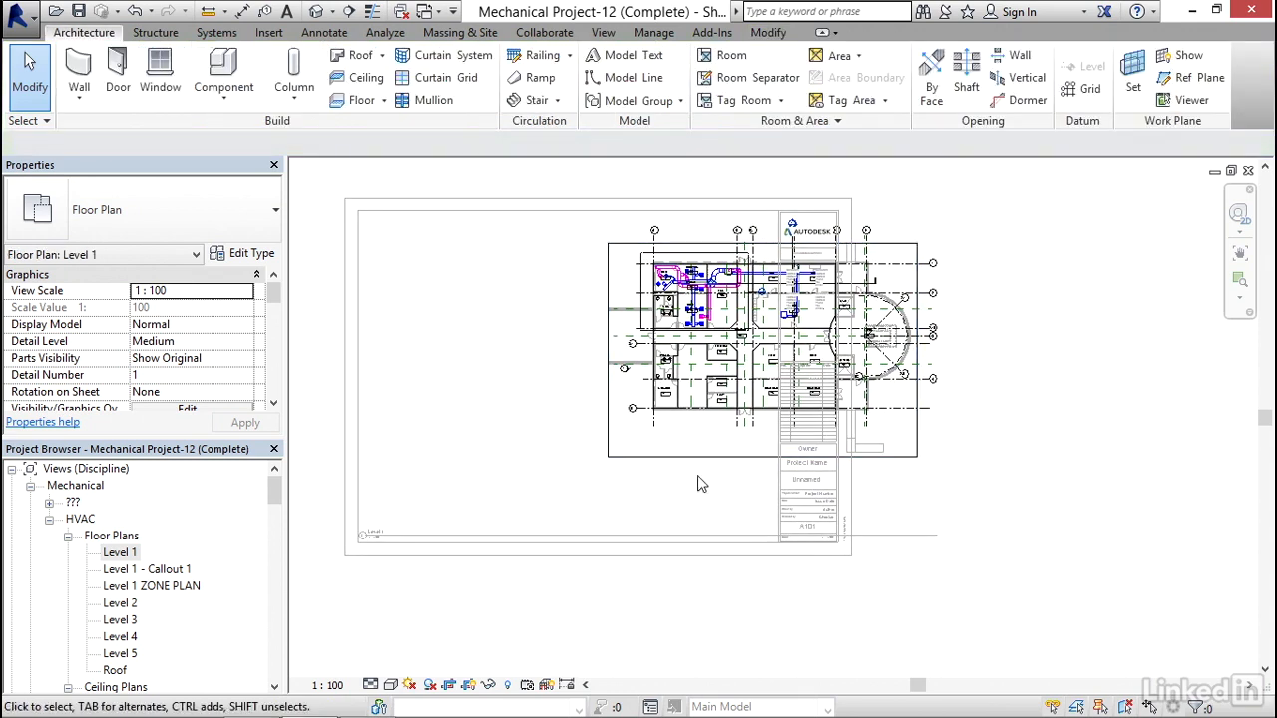
# Hide the crop region and deactivate the Level 1 view
pyautogui.click(466, 685)
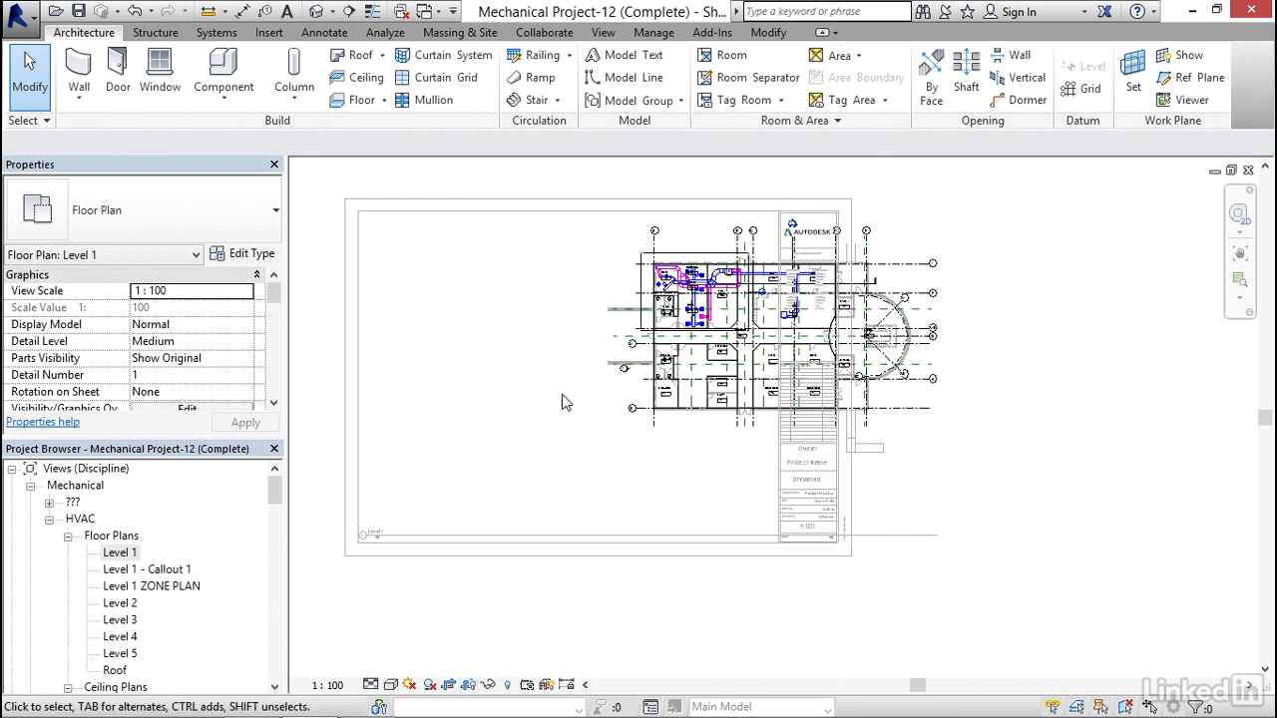
pyautogui.rightClick(616, 299)
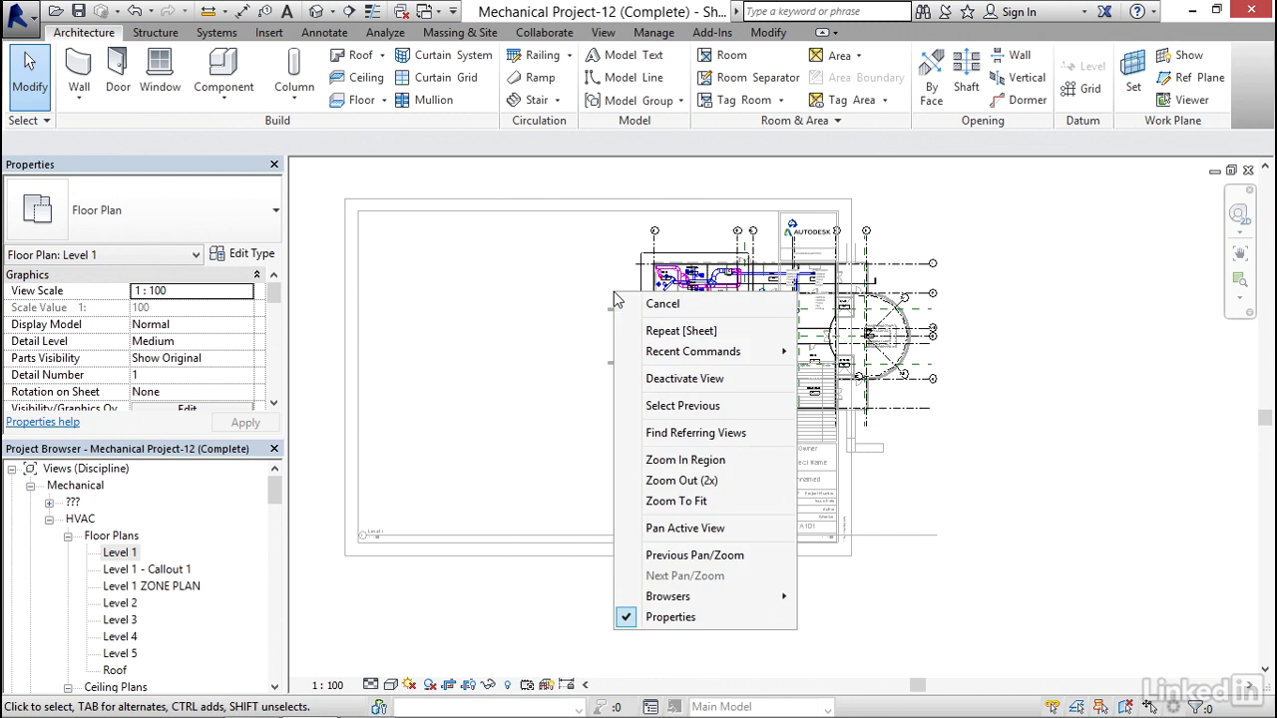
pyautogui.click(712, 378)
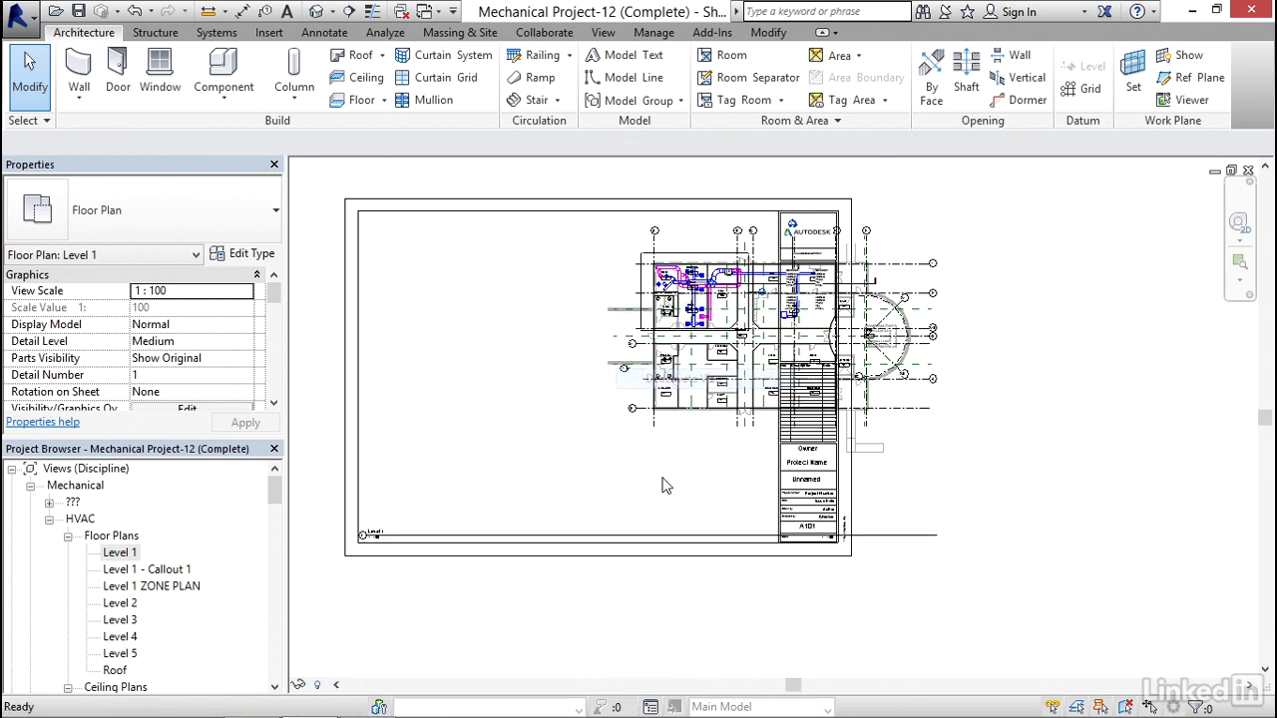
# Move the Level 1 viewport into the sheet's drawing area, clear of the titleblock column
pyautogui.moveTo(616, 477); pyautogui.dragTo(645, 555, button='middle')
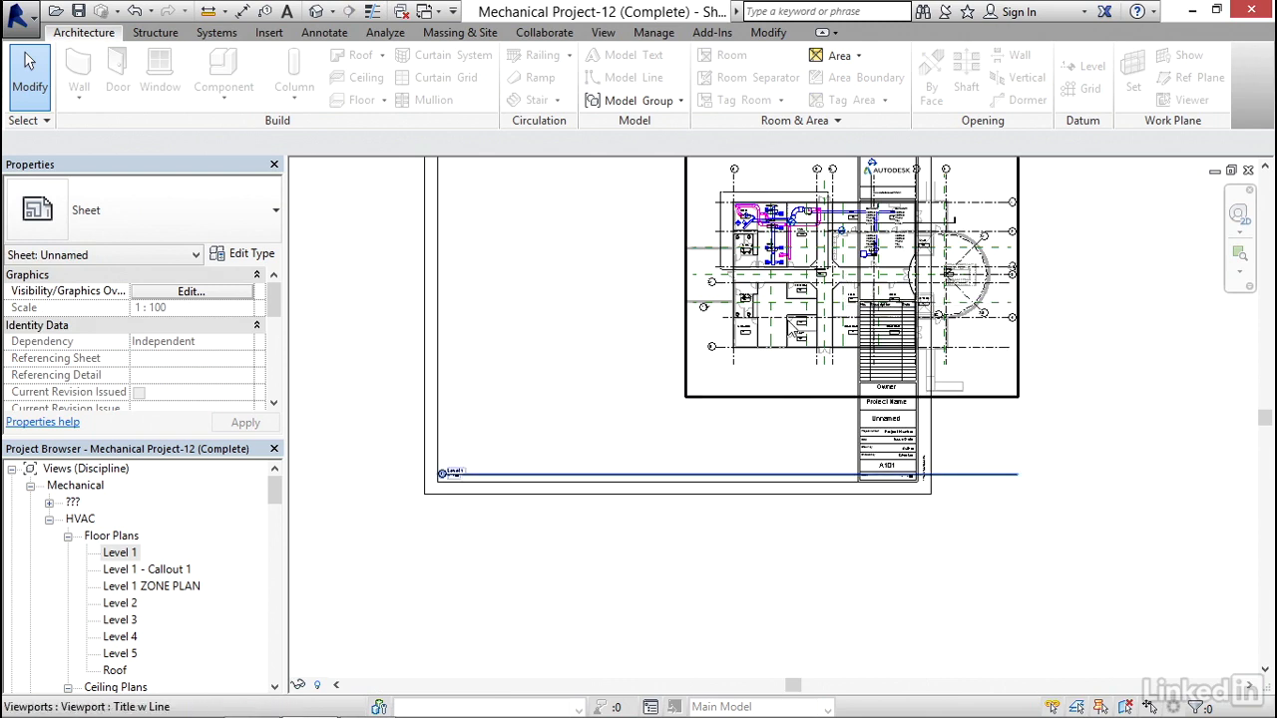
pyautogui.click(787, 369)
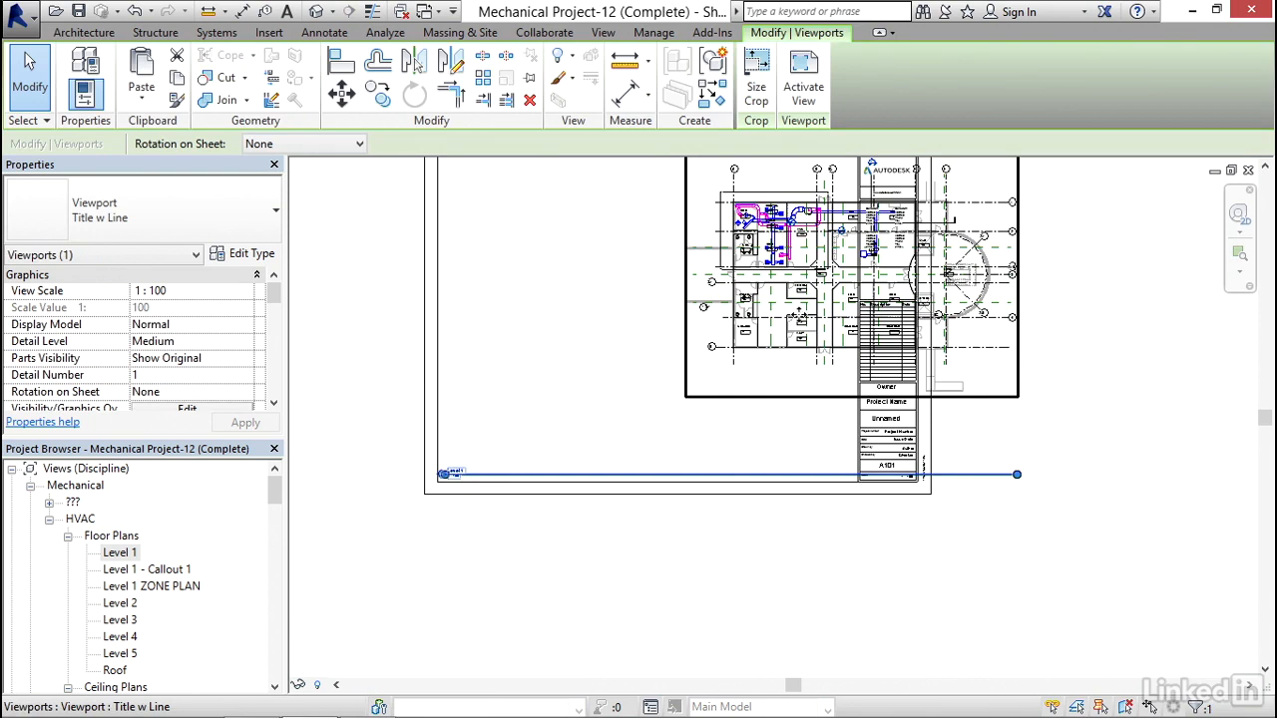
pyautogui.moveTo(810, 279); pyautogui.dragTo(592, 331)
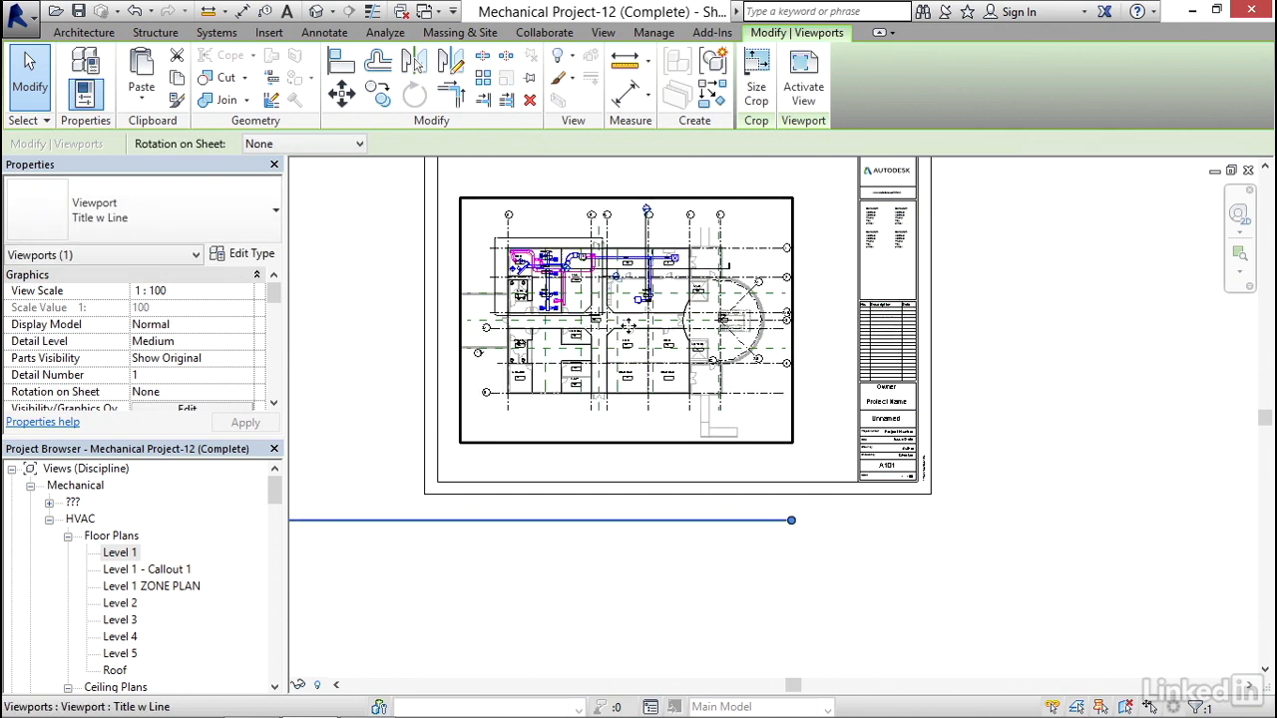
pyautogui.click(763, 570)
# Move the Level 1 view title inside the sheet border at the lower-left corner of the drawing area
pyautogui.scroll(-2, 759, 569)
pyautogui.scroll(3, 672, 550)
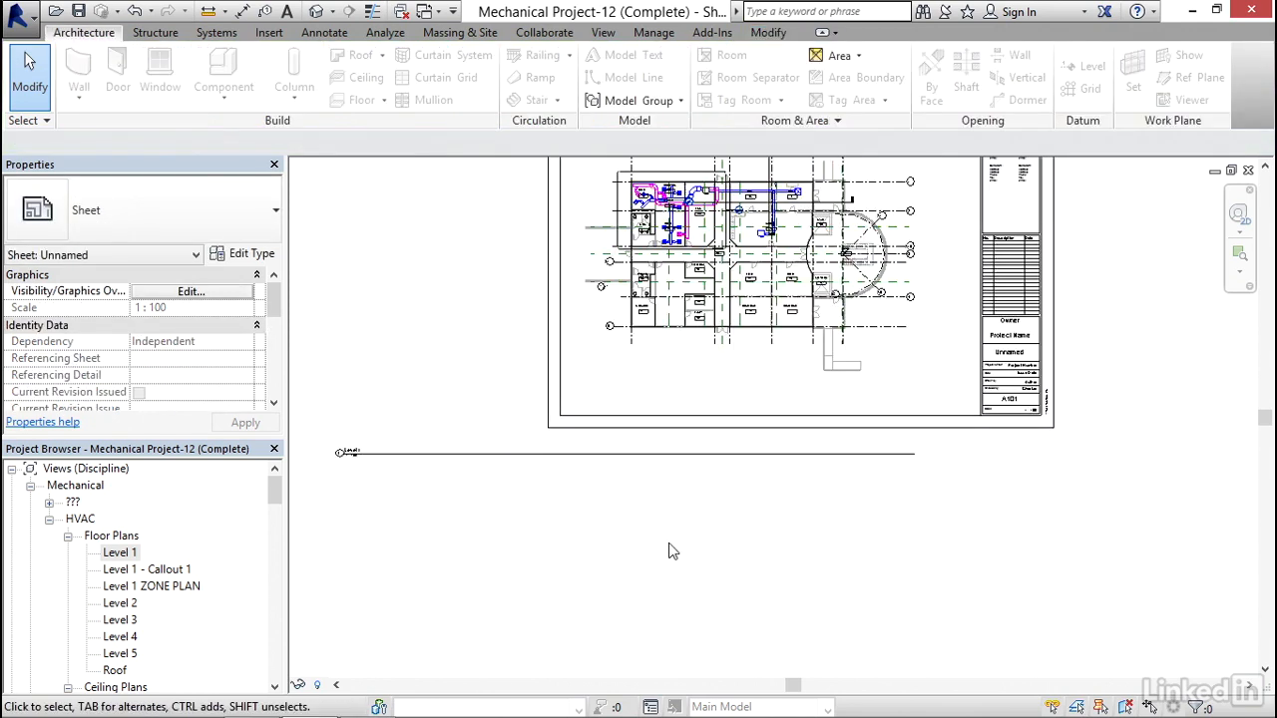
pyautogui.click(556, 457)
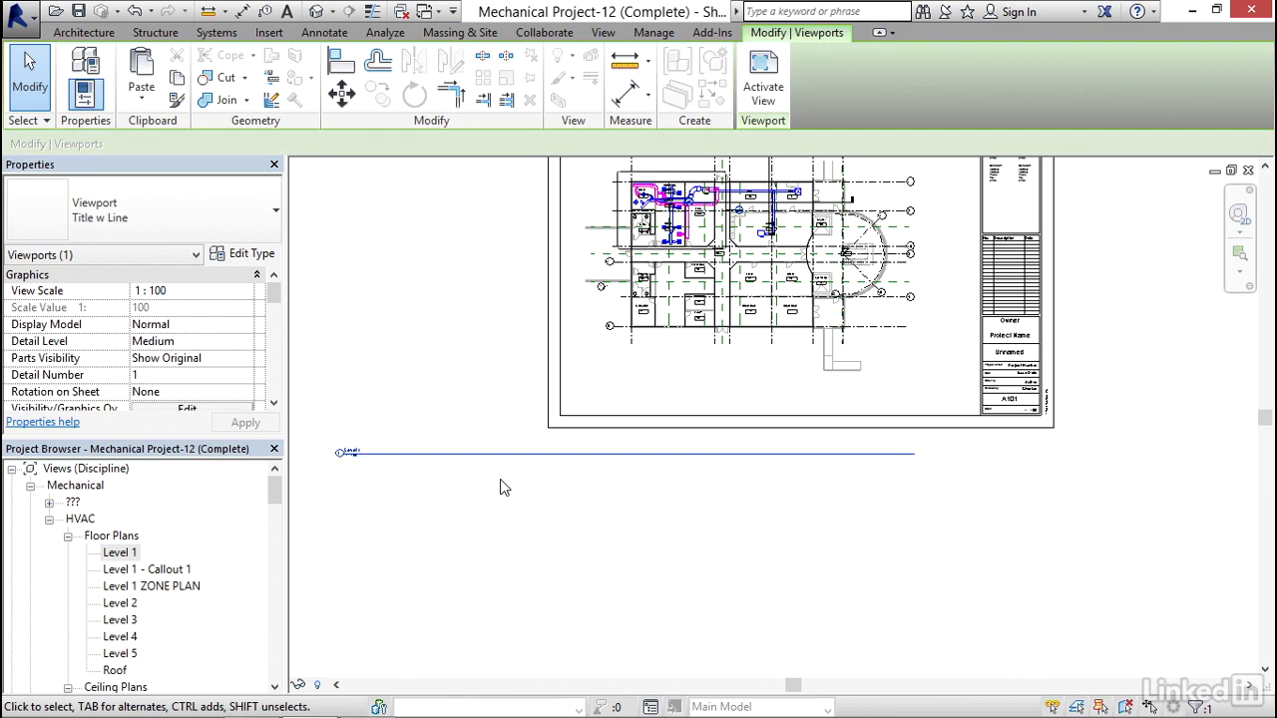
pyautogui.moveTo(498, 451); pyautogui.dragTo(731, 406)
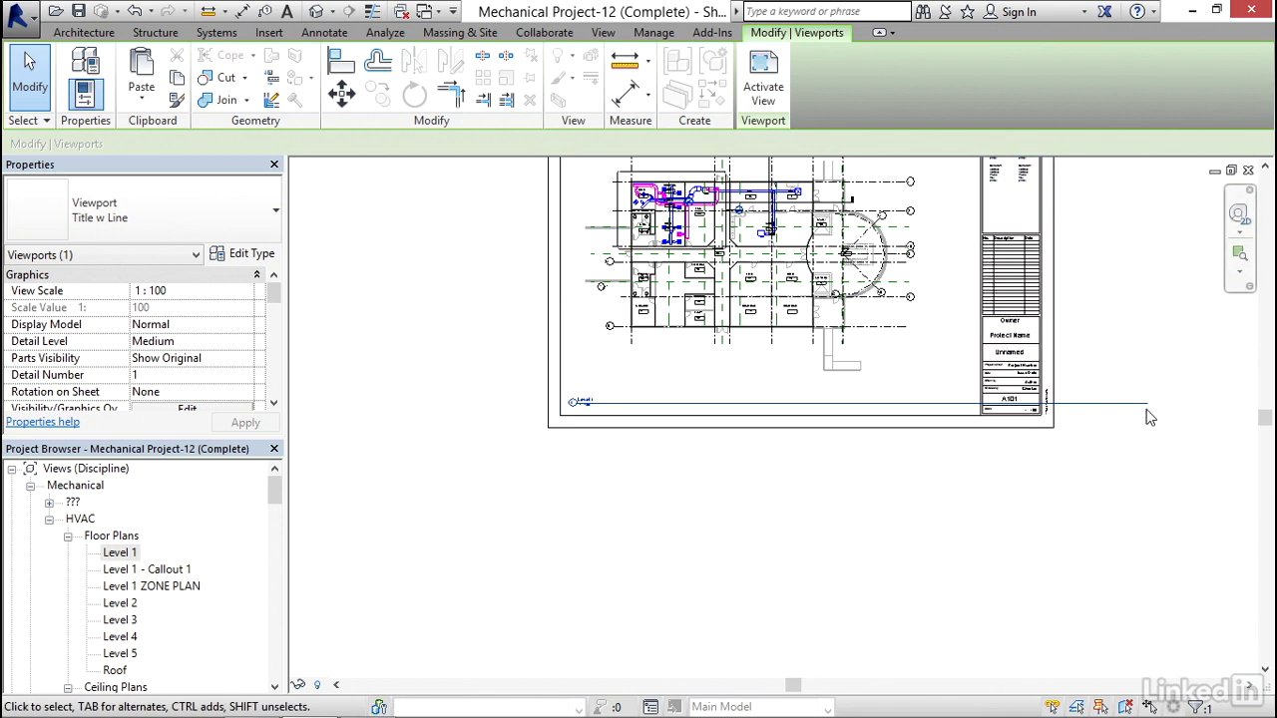
pyautogui.click(1063, 585)
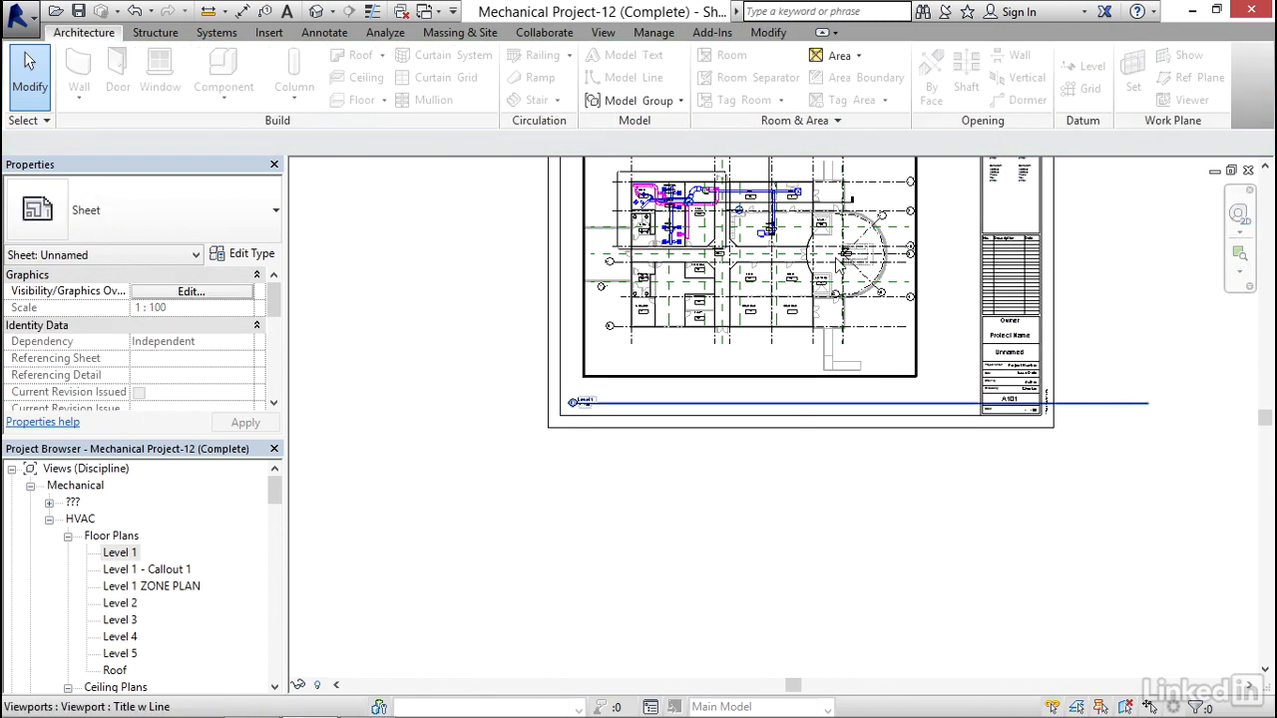
# Shorten the Level 1 title line so it ends just before the titleblock column
pyautogui.click(807, 271)
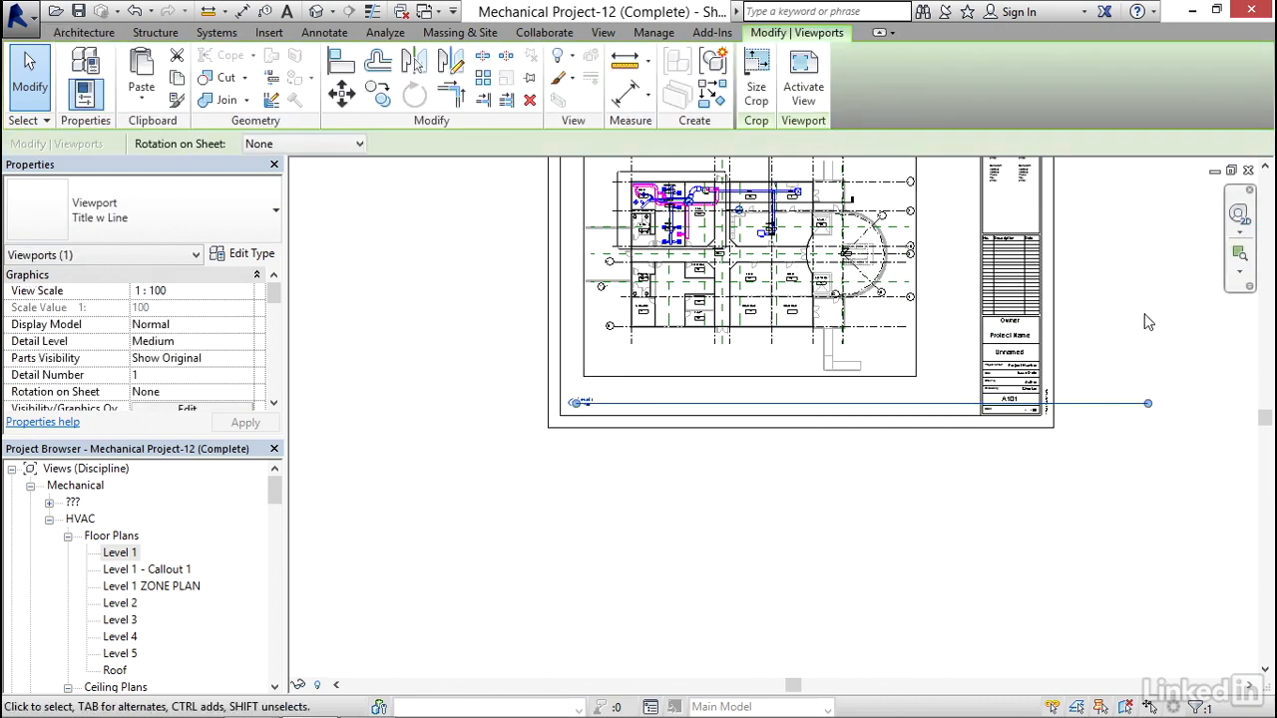
pyautogui.moveTo(1152, 409); pyautogui.dragTo(962, 404)
pyautogui.click(862, 485)
pyautogui.moveTo(858, 490); pyautogui.dragTo(757, 589, button='middle')
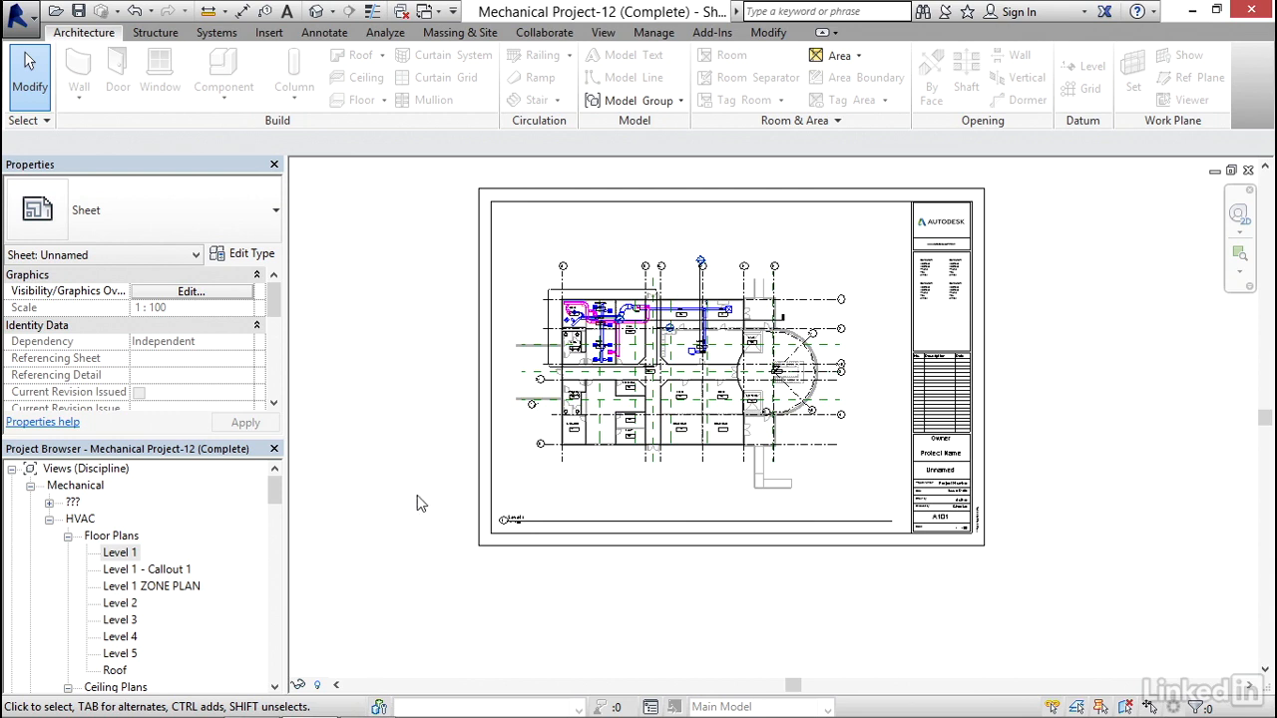
pyautogui.scroll(10, 538, 449)
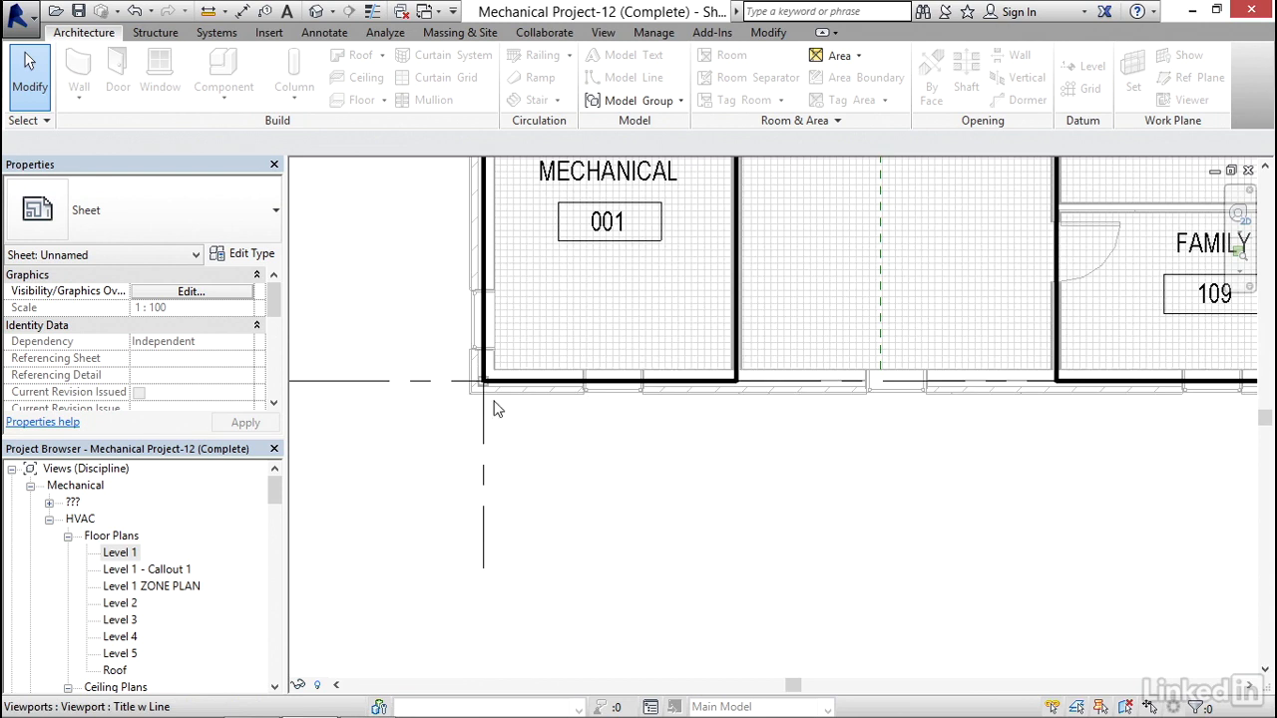
pyautogui.scroll(-10, 539, 431)
pyautogui.scroll(3, 612, 449)
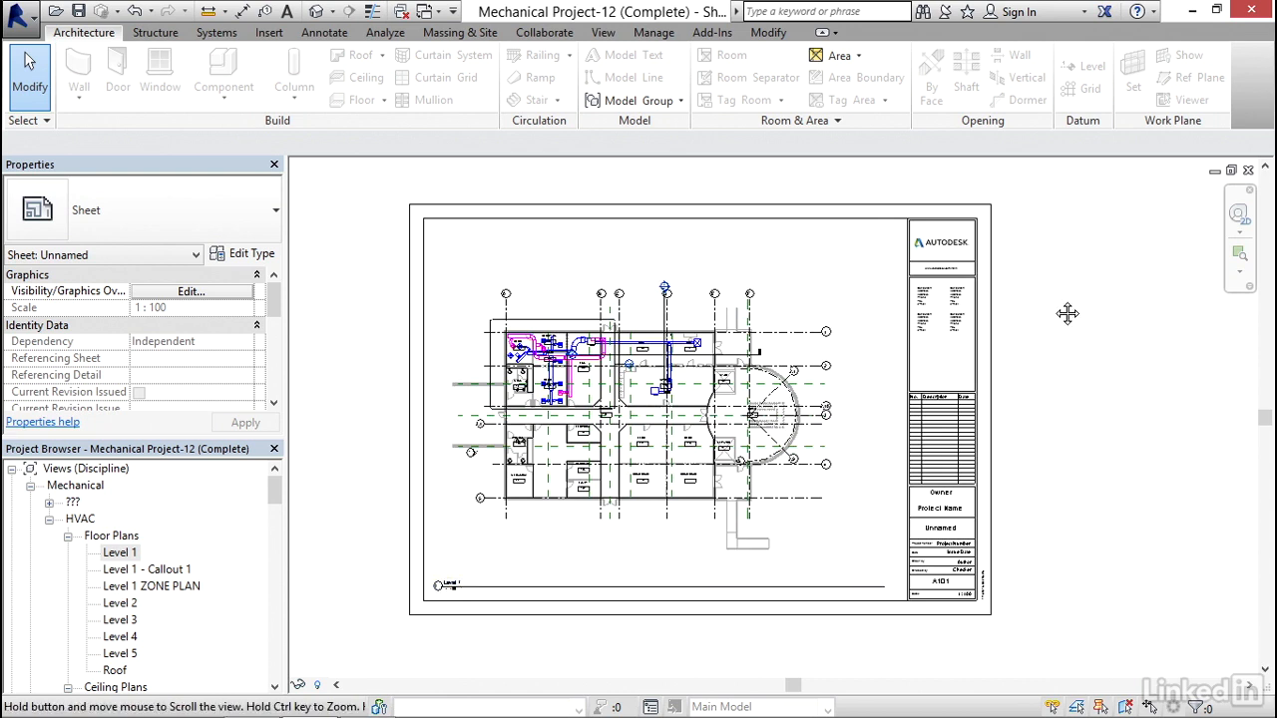
pyautogui.moveTo(1069, 316); pyautogui.dragTo(1057, 305, button='middle')
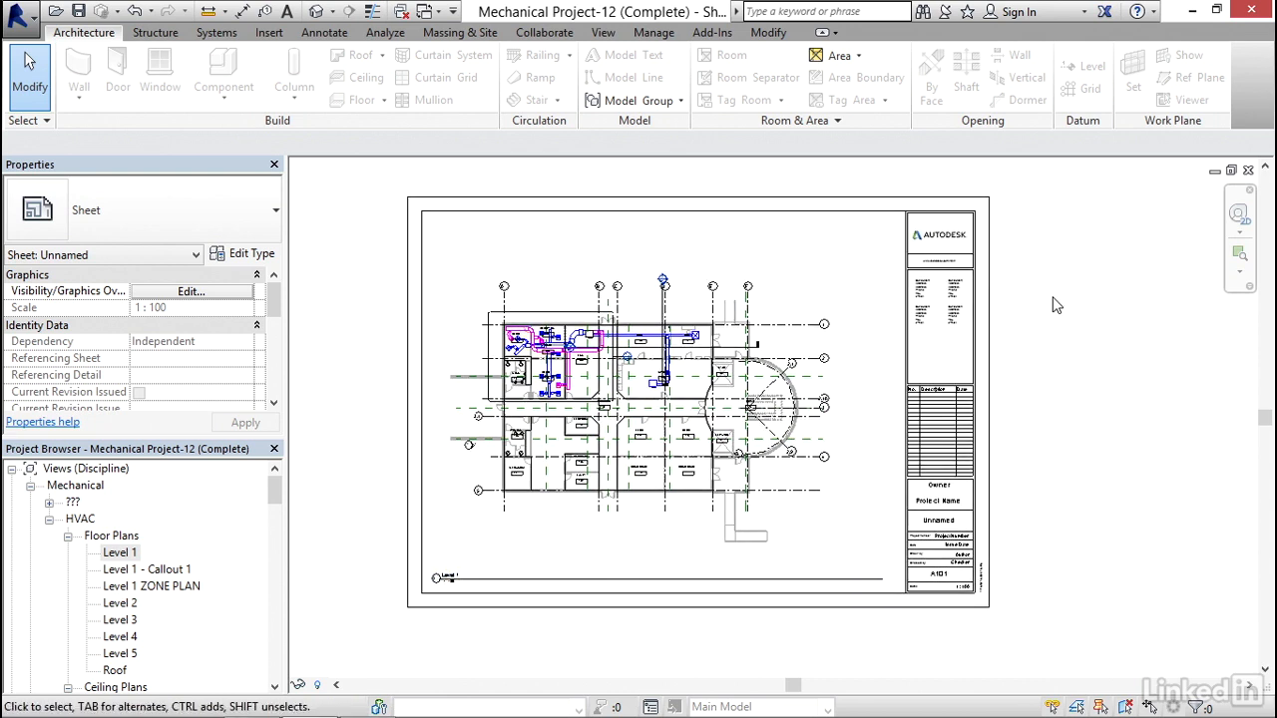
# Create a new guide grid with a custom name and assign it to the sheet
pyautogui.click(604, 33)
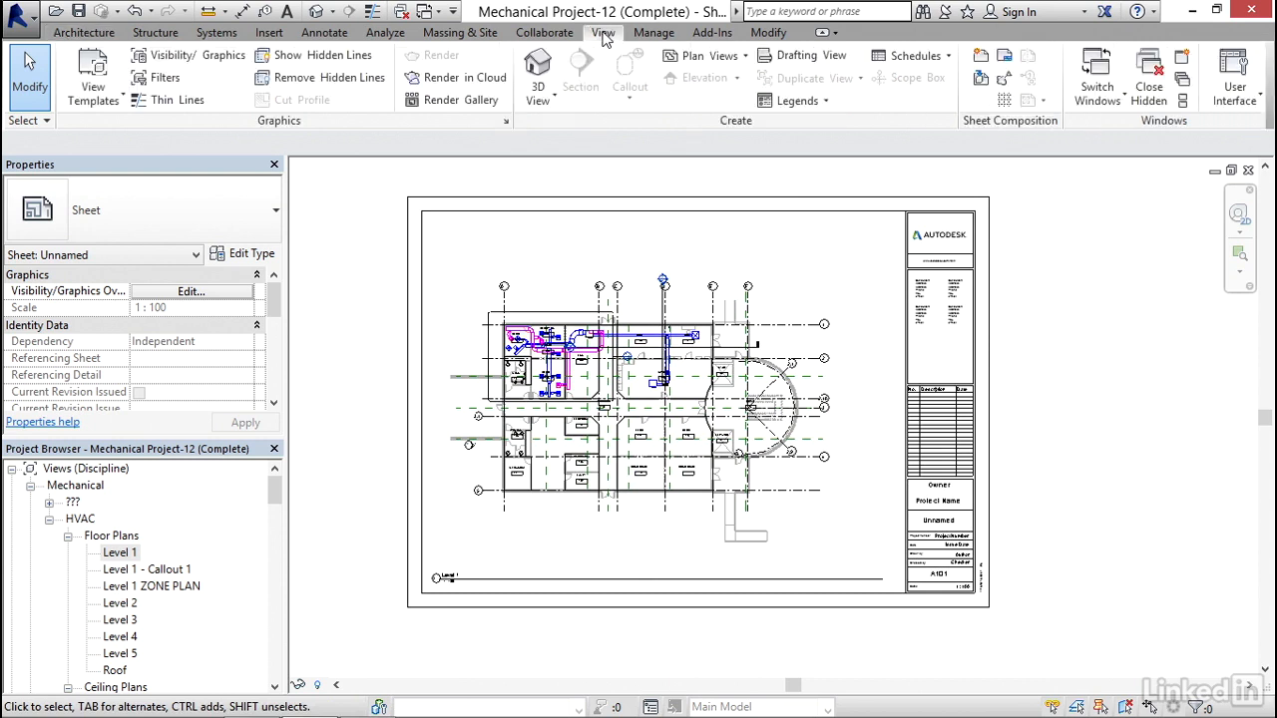
pyautogui.click(1004, 103)
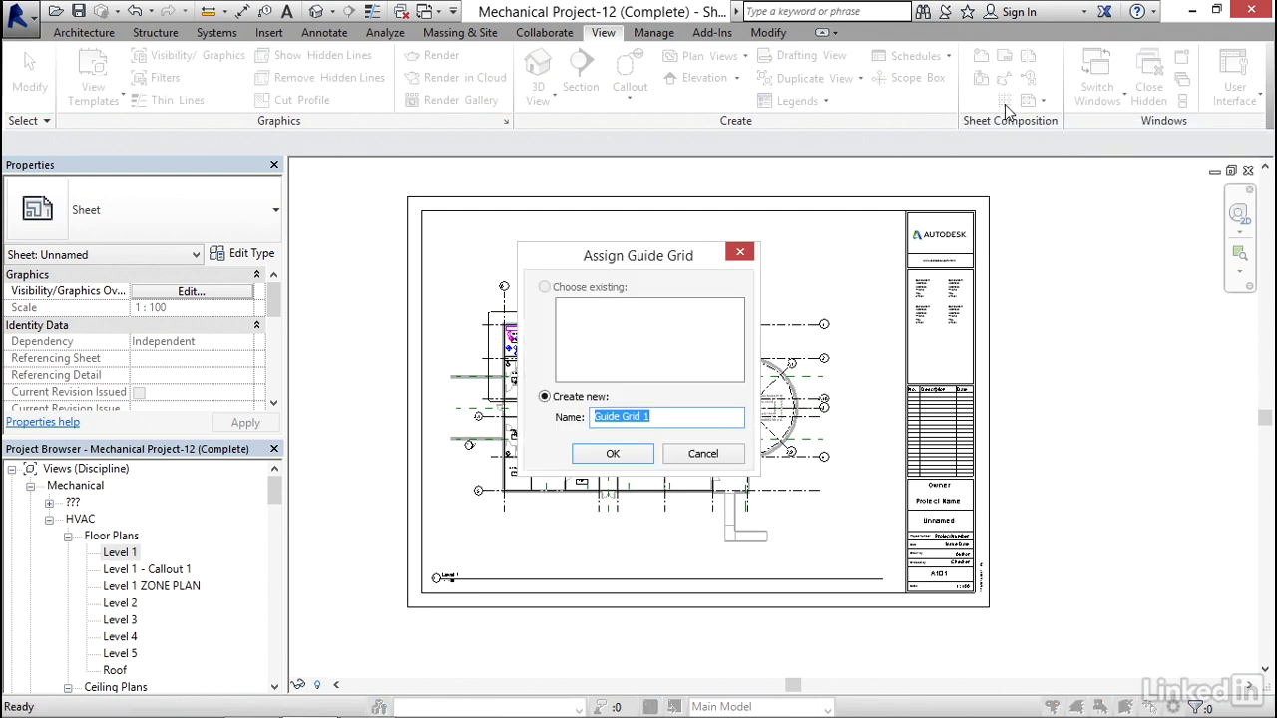
pyautogui.moveTo(658, 417); pyautogui.dragTo(589, 417)
pyautogui.write('Fi')
pyautogui.click(635, 458)
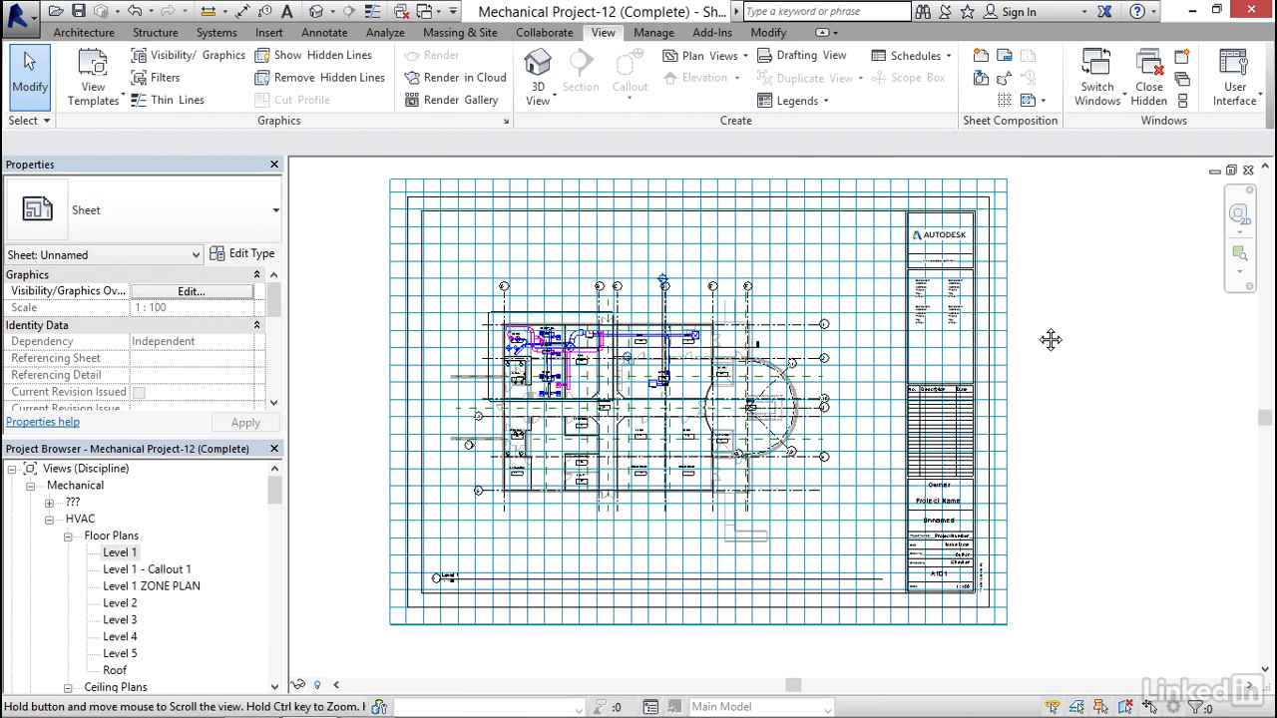
# Lower the top edge of the Full Size guide grid to the inner top border of the titleblock
pyautogui.click(509, 187)
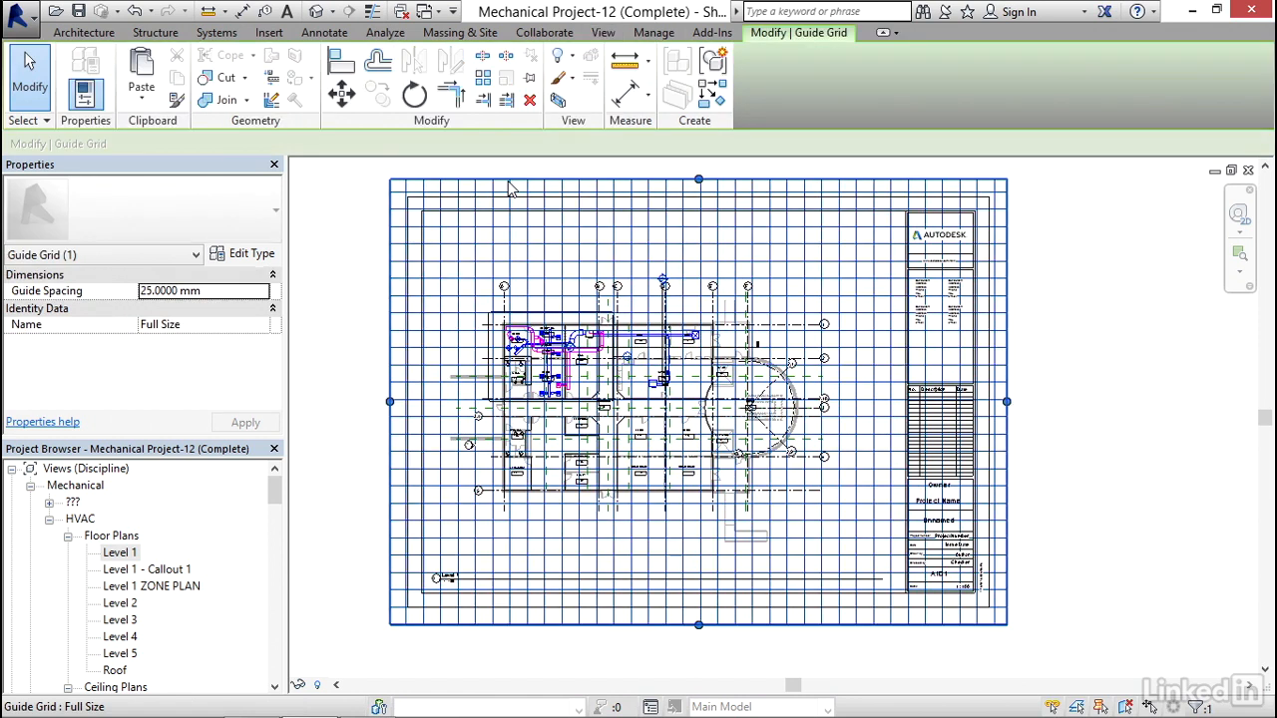
pyautogui.scroll(4, 684, 269)
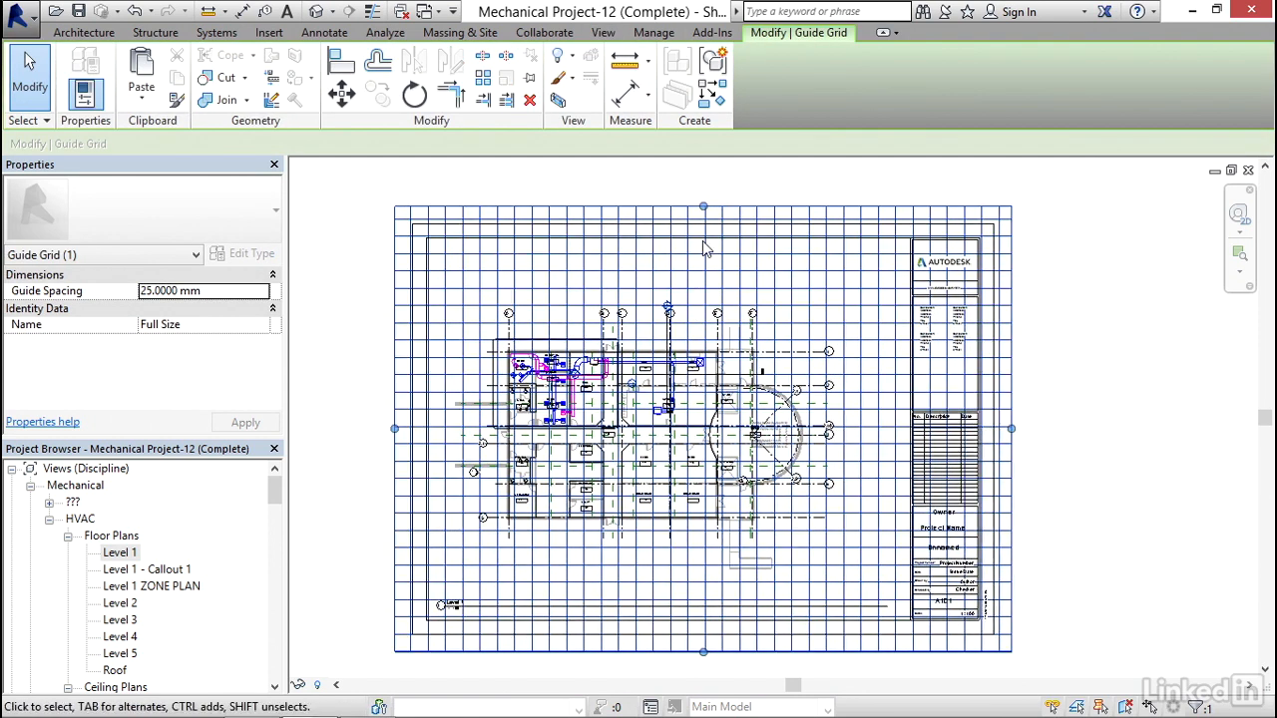
pyautogui.moveTo(704, 167); pyautogui.dragTo(705, 239)
pyautogui.scroll(-5, 975, 427)
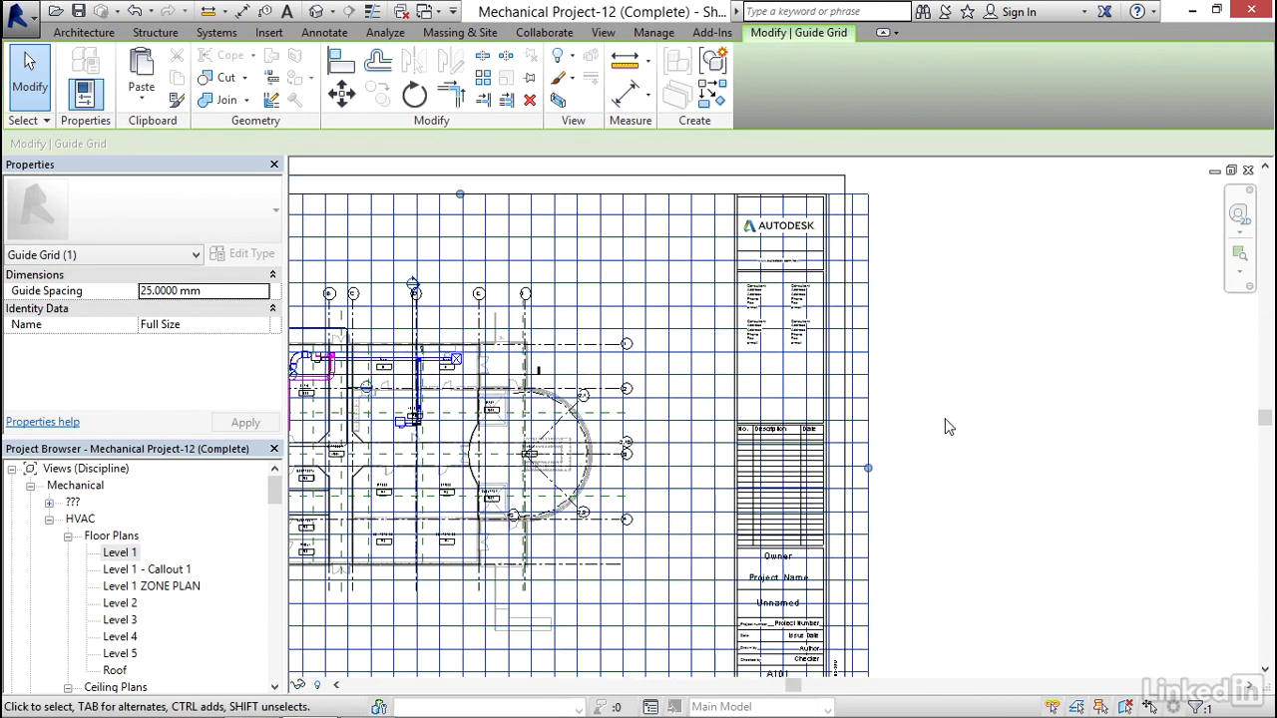
pyautogui.scroll(3, 934, 411)
pyautogui.click(918, 407)
# Align a vertical guide grid line with the inner edge of the titleblock column, where the drawing area ends
pyautogui.press('a')
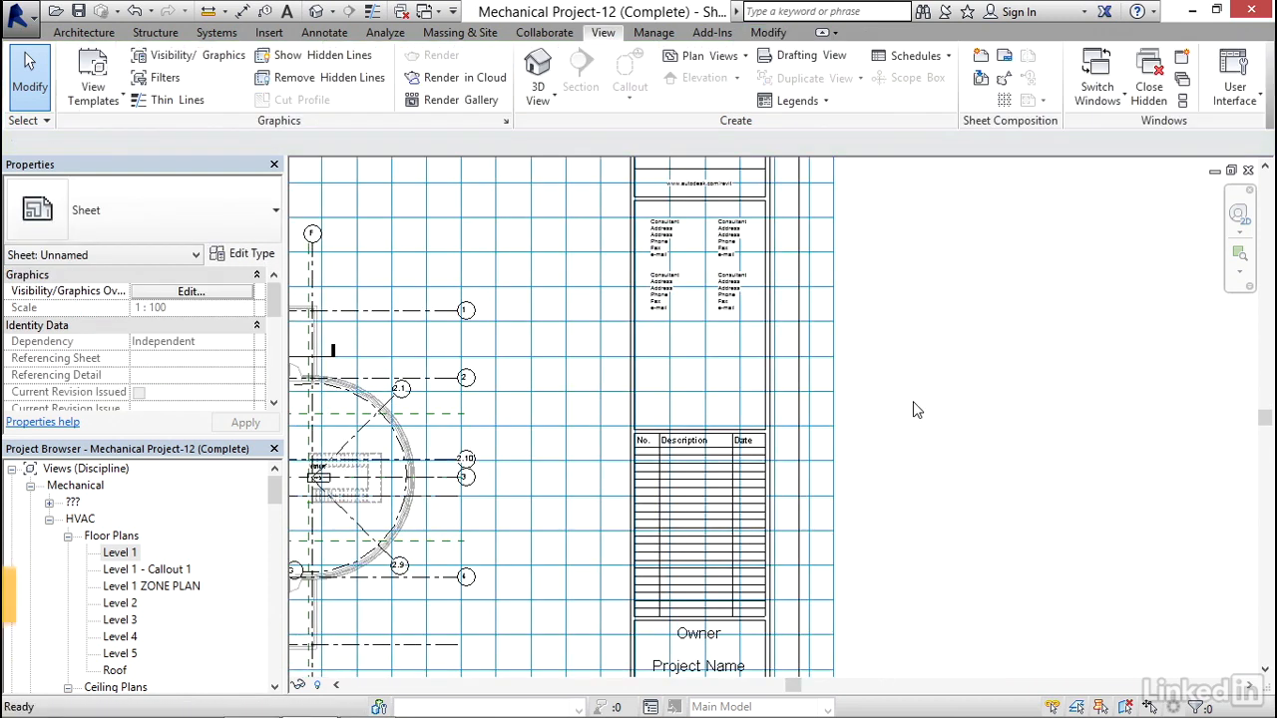
pyautogui.press('l')
pyautogui.click(630, 382)
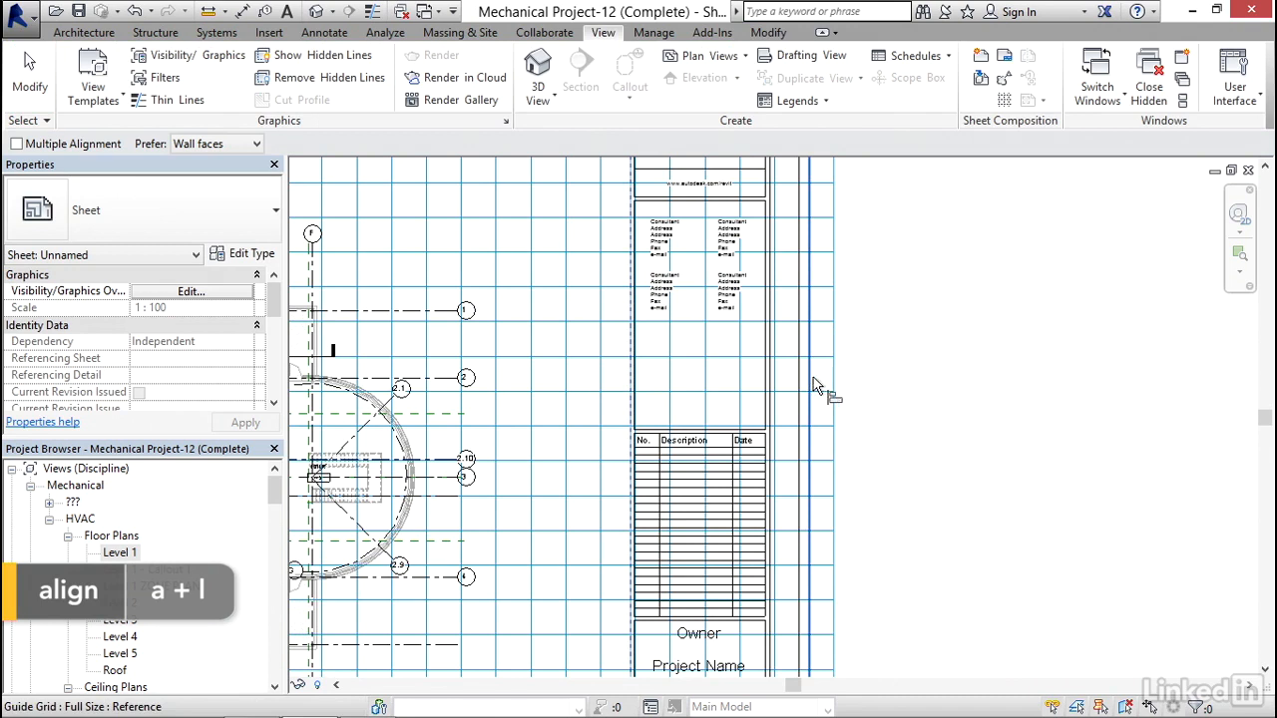
pyautogui.click(813, 387)
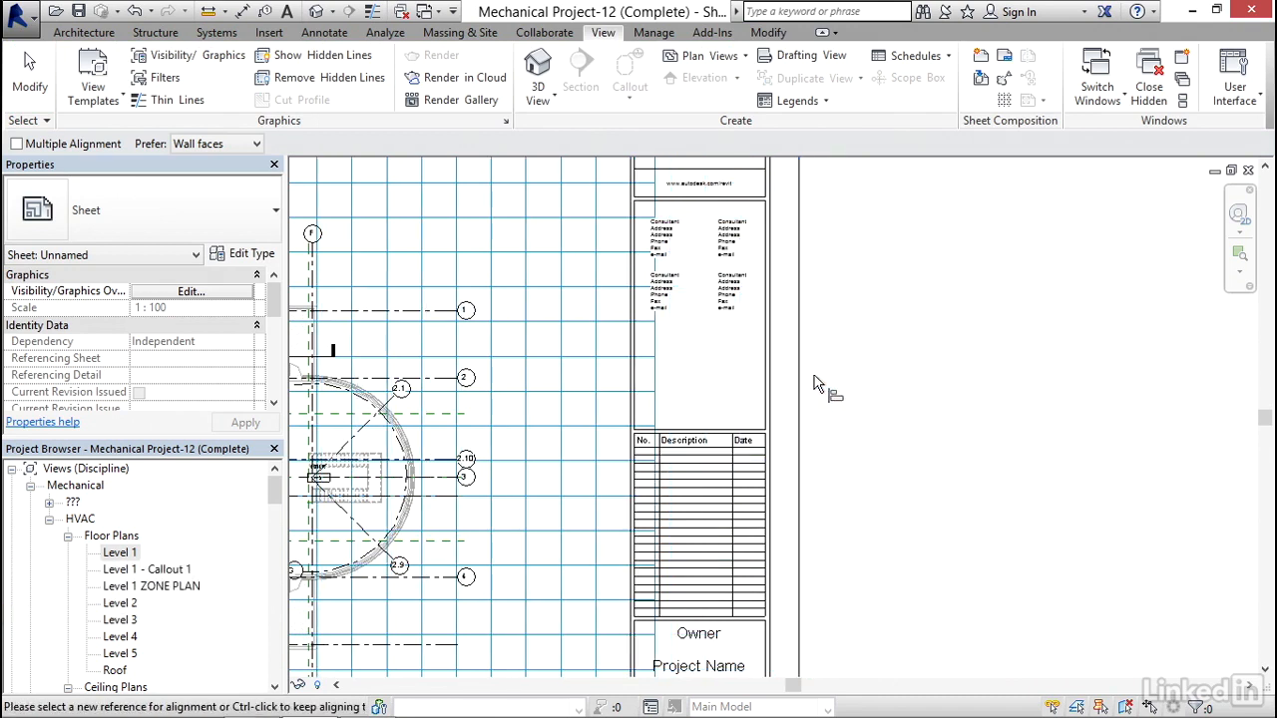
pyautogui.scroll(-2, 894, 362)
pyautogui.moveTo(584, 439); pyautogui.dragTo(736, 384, button='middle')
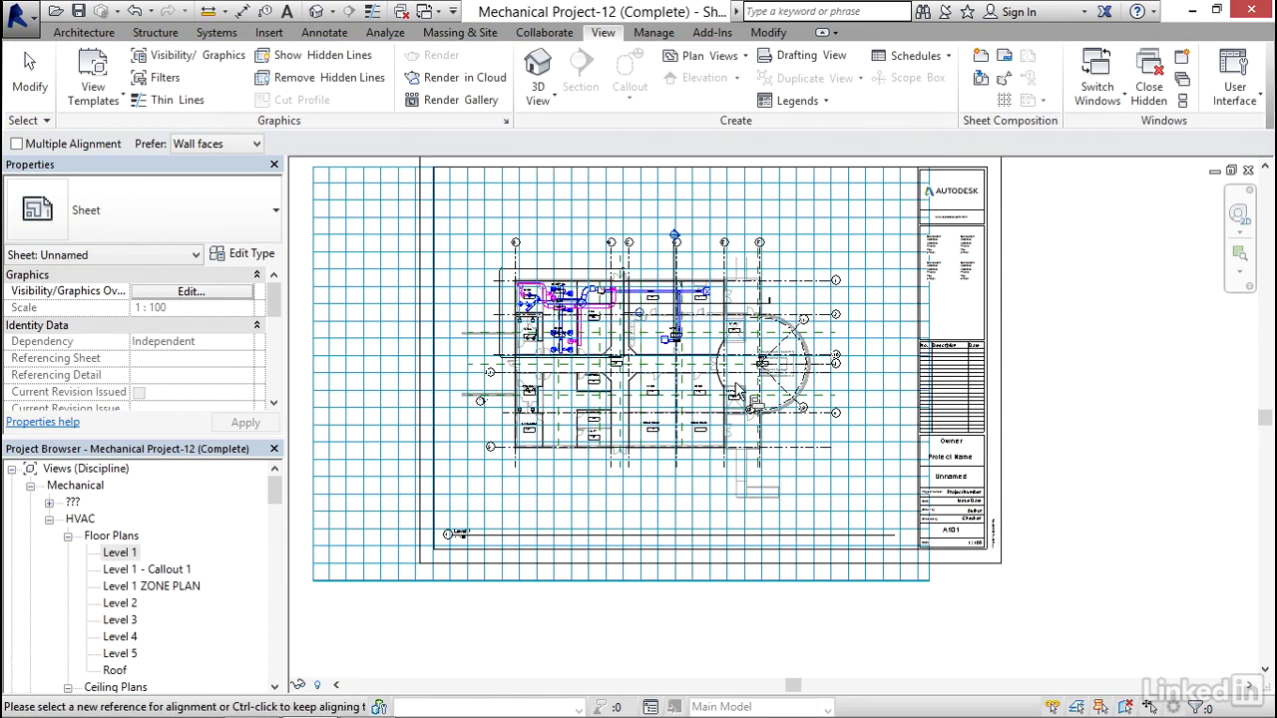
pyautogui.press('Escape')
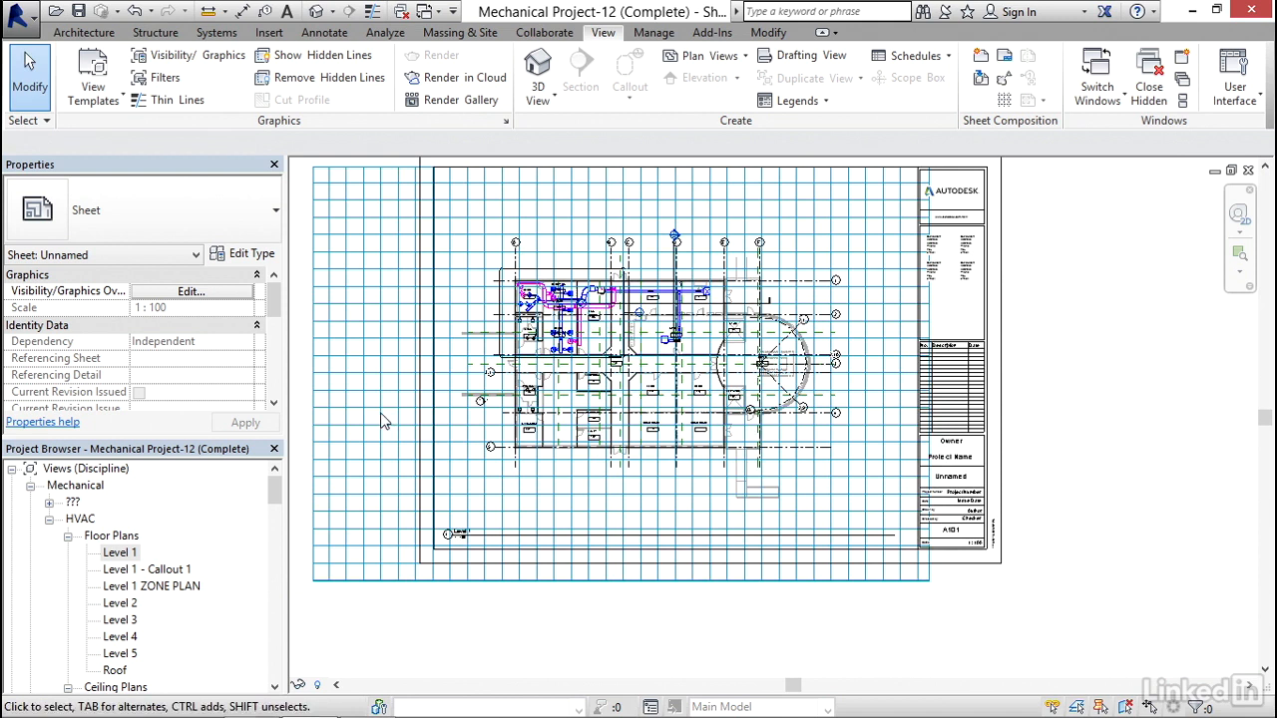
# Resize the guide grid's left, bottom and right edges so it fits exactly inside the sheet's drawing area
pyautogui.click(319, 396)
pyautogui.moveTo(339, 382); pyautogui.dragTo(437, 387)
pyautogui.moveTo(682, 581); pyautogui.dragTo(684, 549)
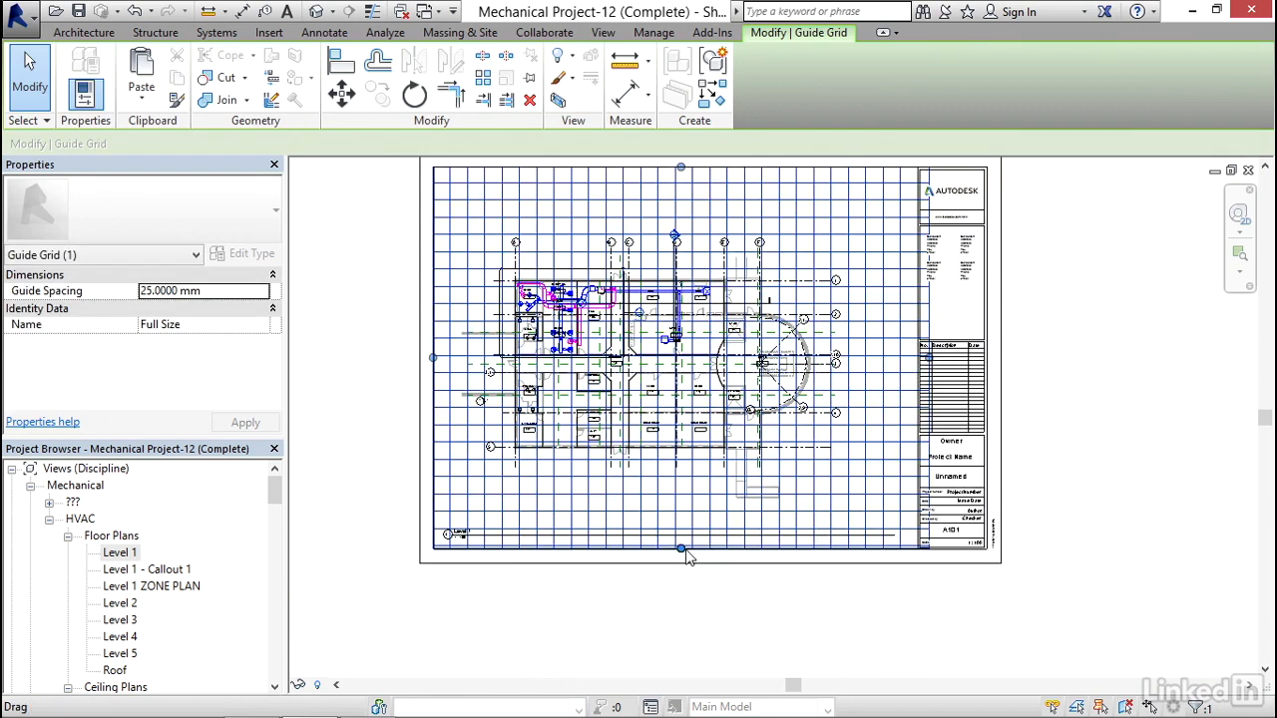
pyautogui.moveTo(921, 359); pyautogui.dragTo(918, 356)
pyautogui.click(909, 635)
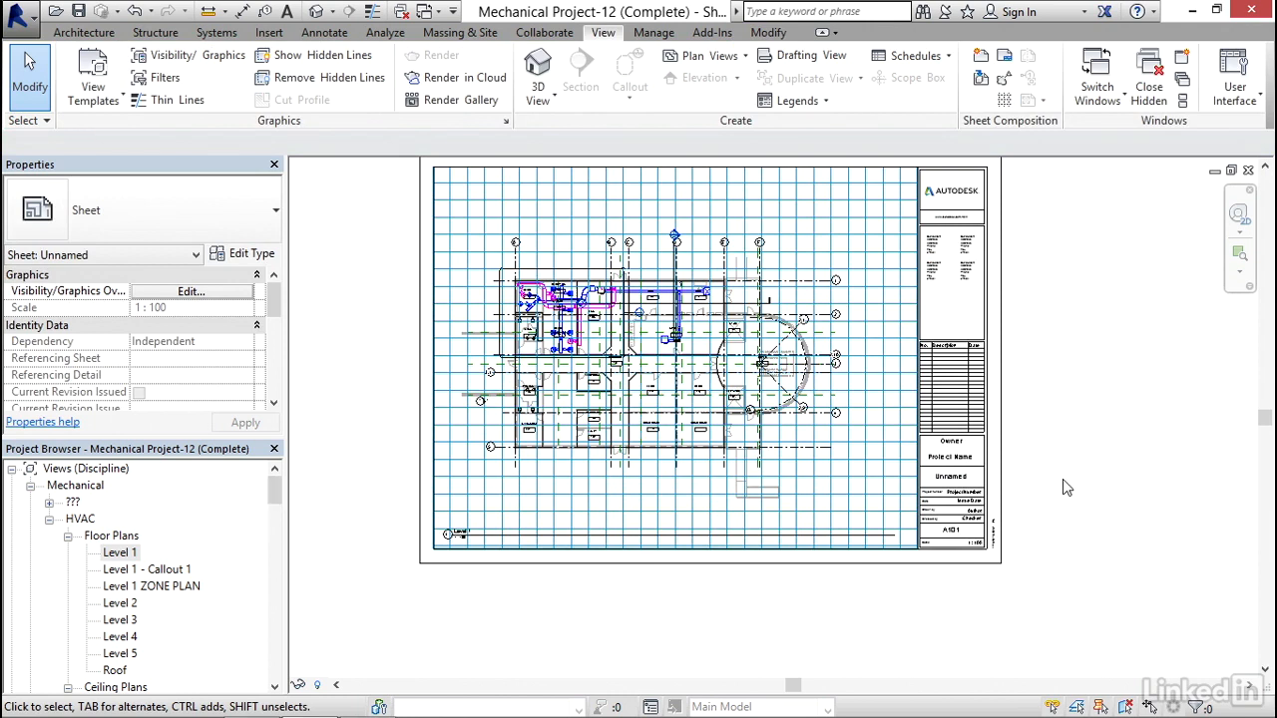
# Set the owner text in the titleblock to LYNDA.COM - LINKEDIN
pyautogui.scroll(5, 1063, 489)
pyautogui.scroll(2, 883, 439)
pyautogui.moveTo(826, 475); pyautogui.dragTo(951, 466, button='middle')
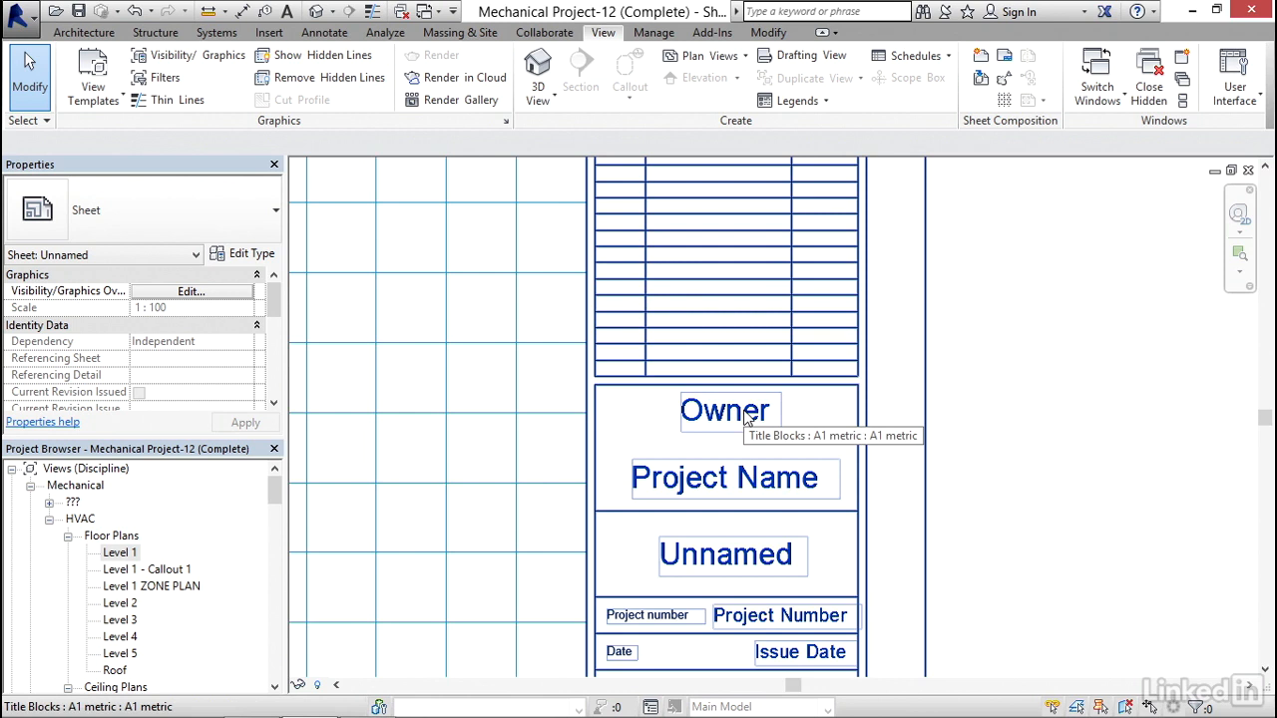
pyautogui.click(747, 419)
pyautogui.click(731, 424)
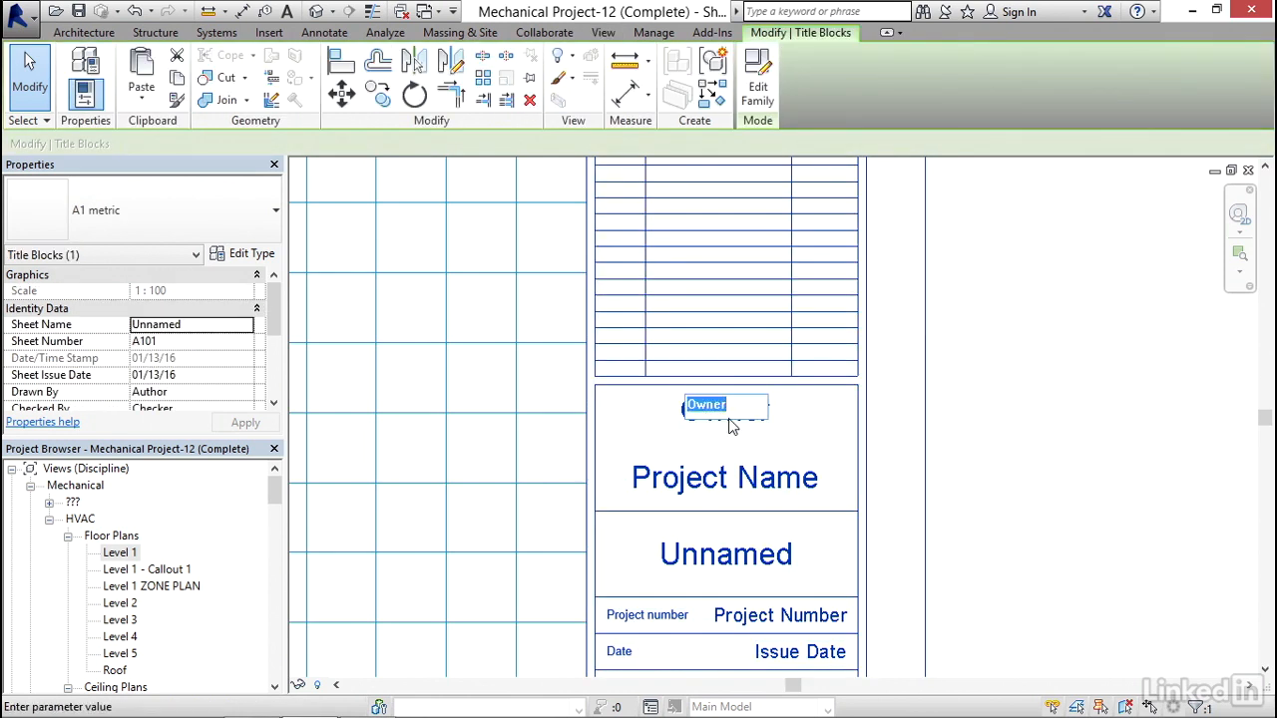
pyautogui.write('LY')
pyautogui.write('NDA.COM ')
pyautogui.write('- LINKEDIN')
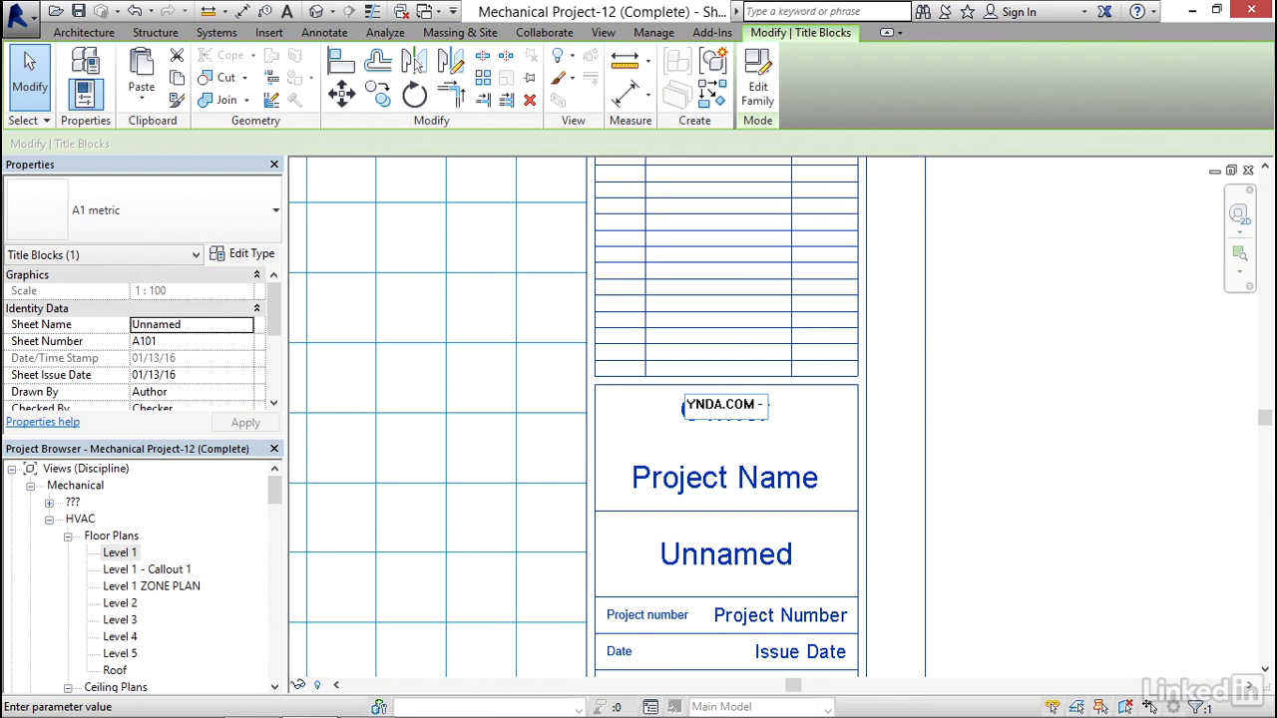
pyautogui.click(767, 465)
# Set the project name in the titleblock to REVIT MEP
pyautogui.click(770, 455)
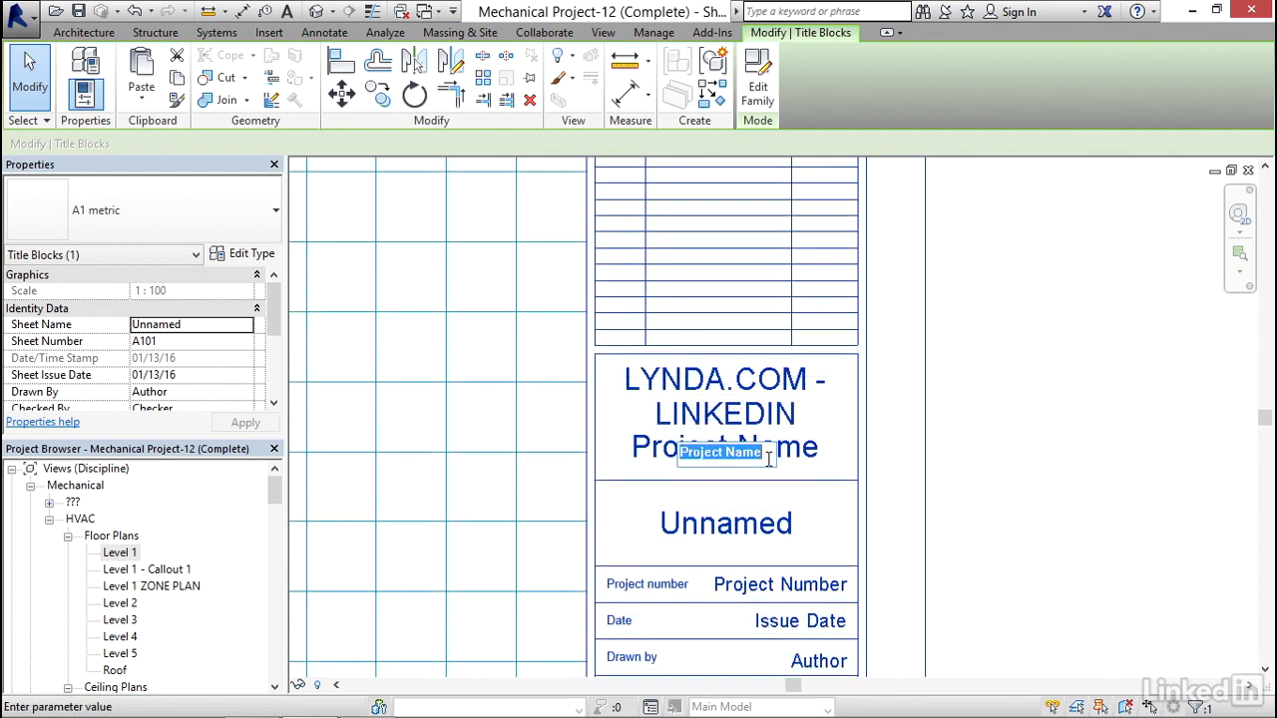
pyautogui.press('BackSpace')
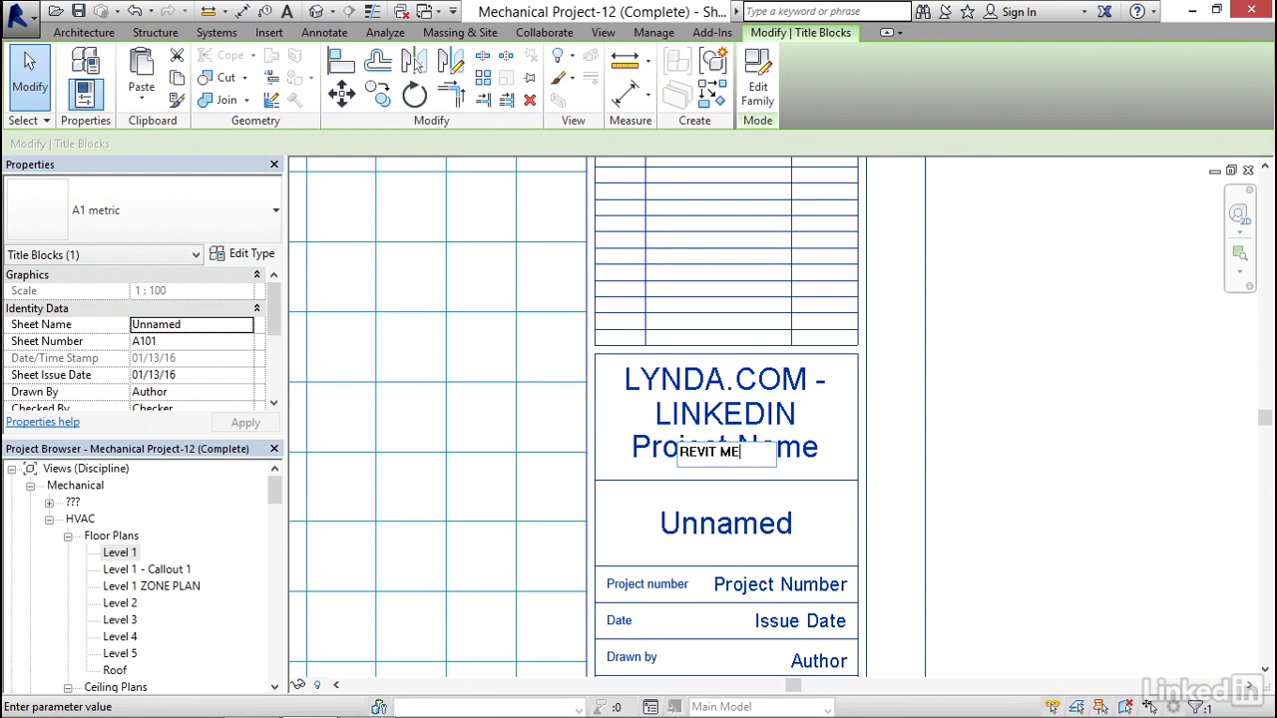
pyautogui.click(1028, 451)
# Rename the unnamed sheet FIRST FLOOR PLAN through its titleblock label
pyautogui.moveTo(972, 507); pyautogui.dragTo(966, 449, button='middle')
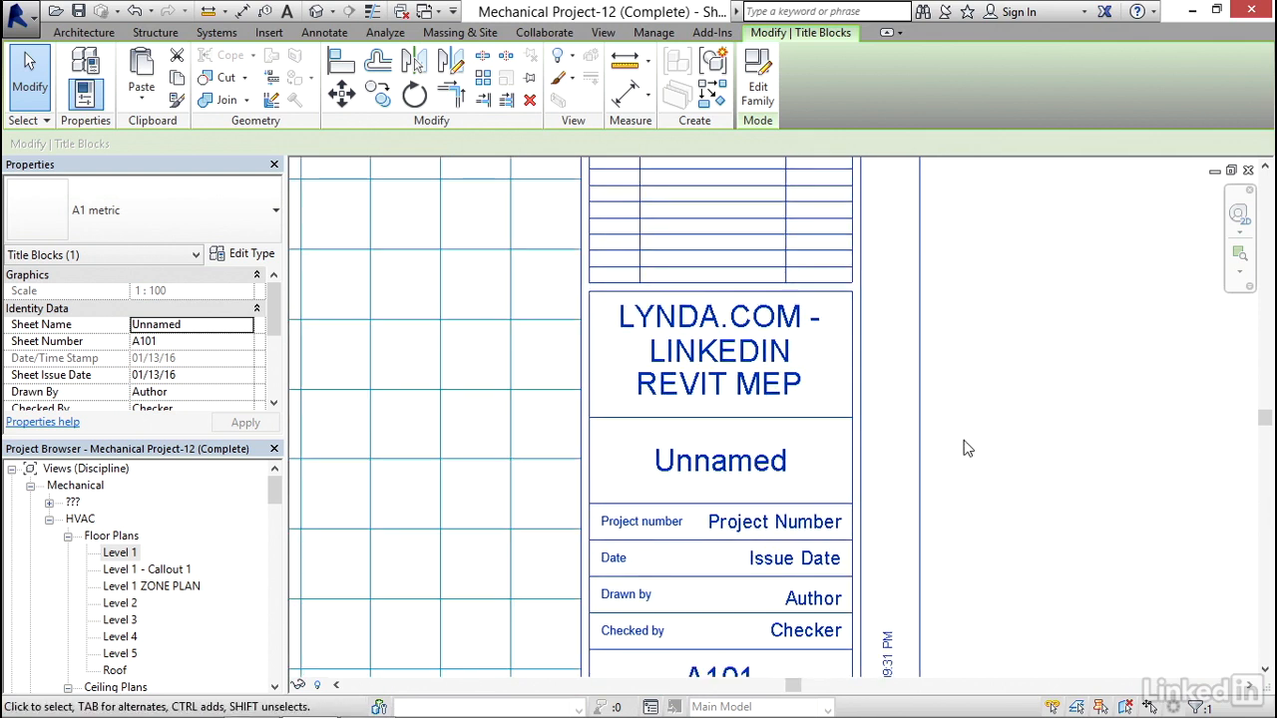
pyautogui.click(738, 465)
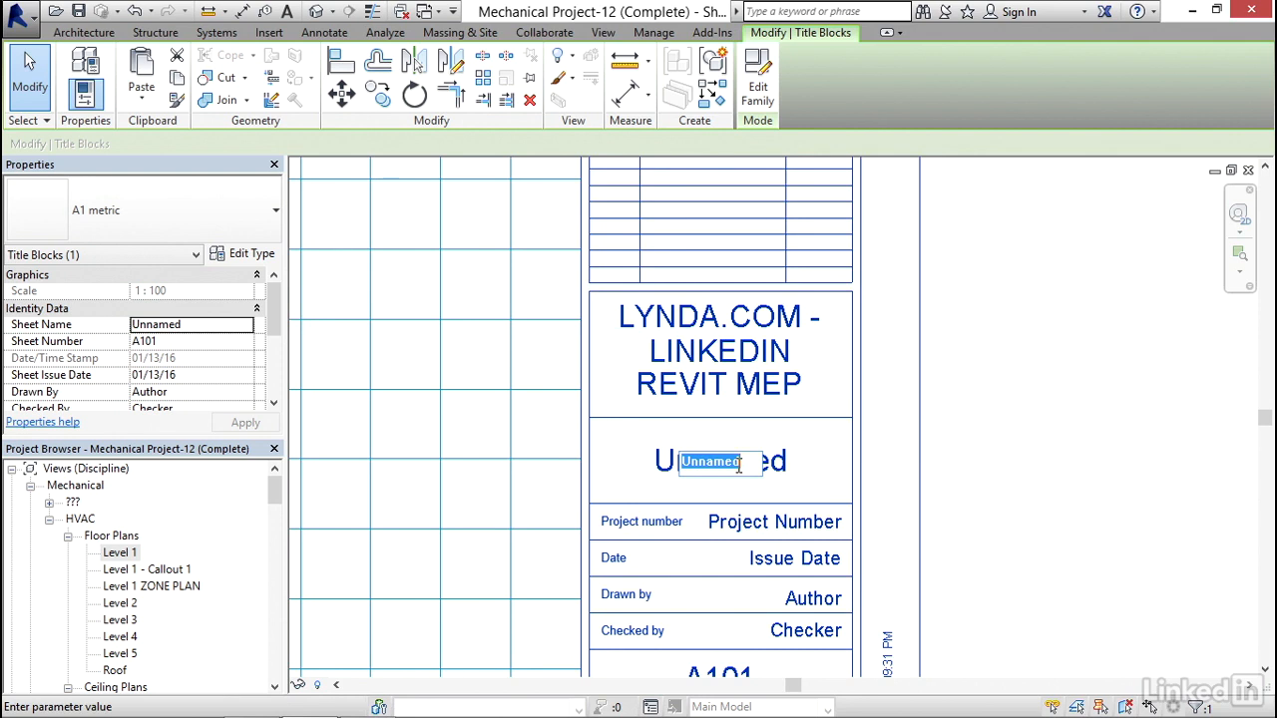
pyautogui.write('FIRST FLOOR PLAN')
pyautogui.click(1067, 481)
# Set the project number in the titleblock to 1234567
pyautogui.moveTo(978, 550); pyautogui.dragTo(944, 394, button='middle')
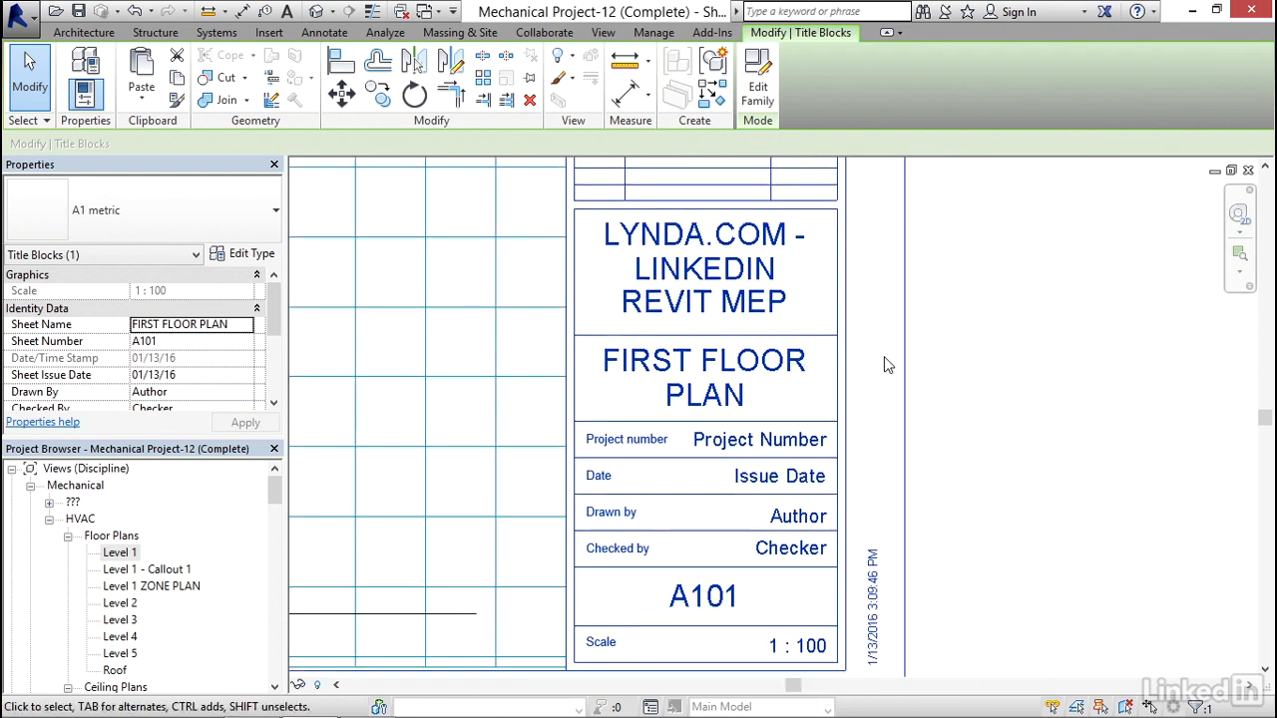
pyautogui.click(767, 447)
pyautogui.write('123')
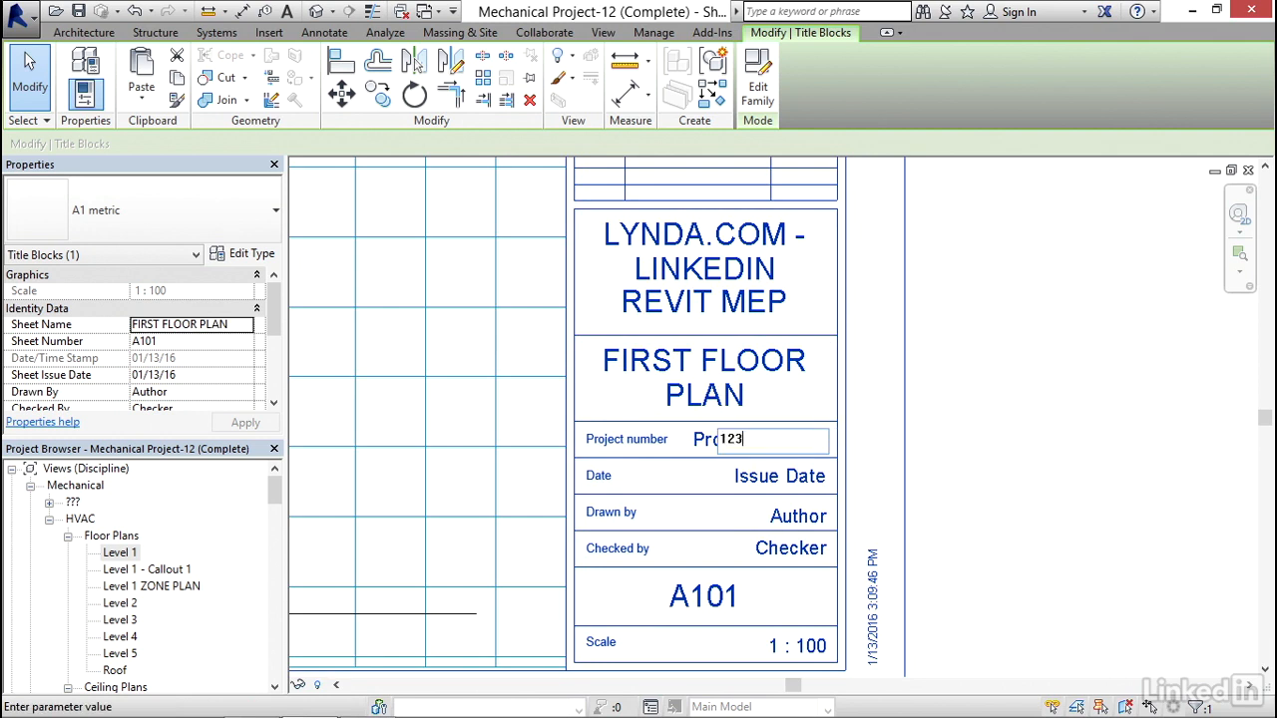
pyautogui.write('4567')
pyautogui.click(779, 481)
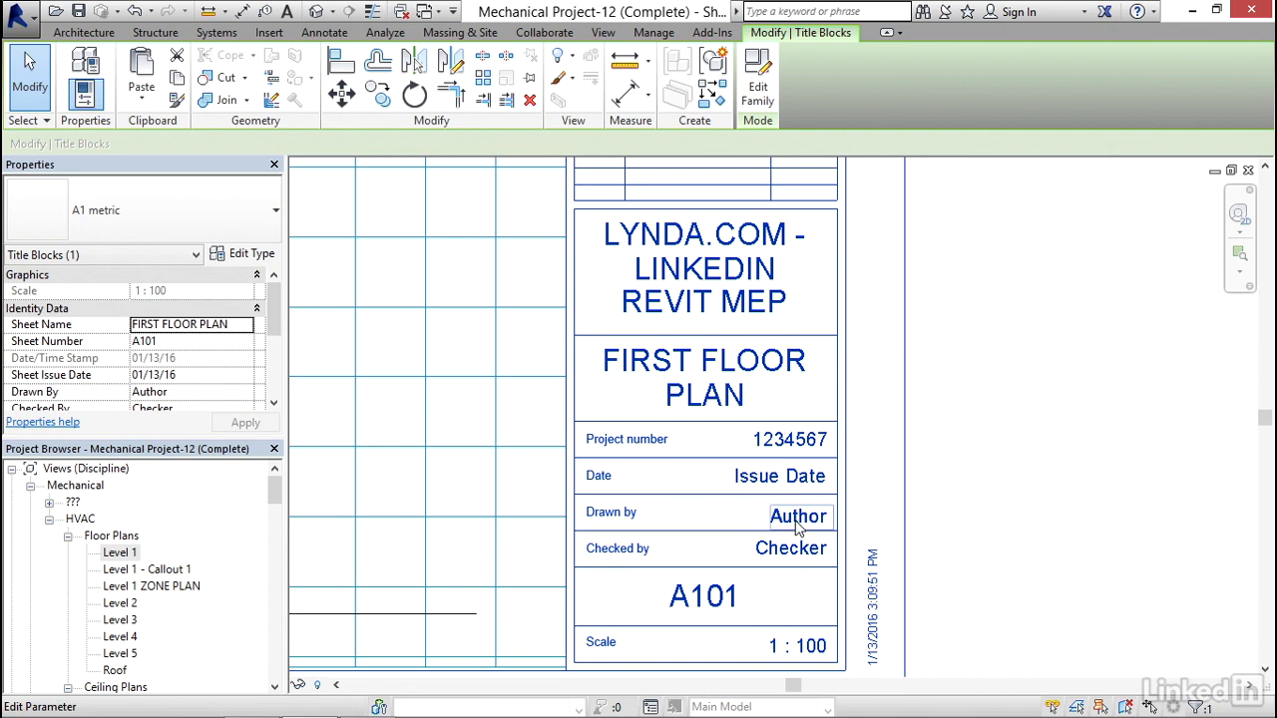
# Fill in the Drawn by and Checked by labels of the titleblock with the author's and checker's names
pyautogui.click(798, 519)
pyautogui.write('ERIC WING')
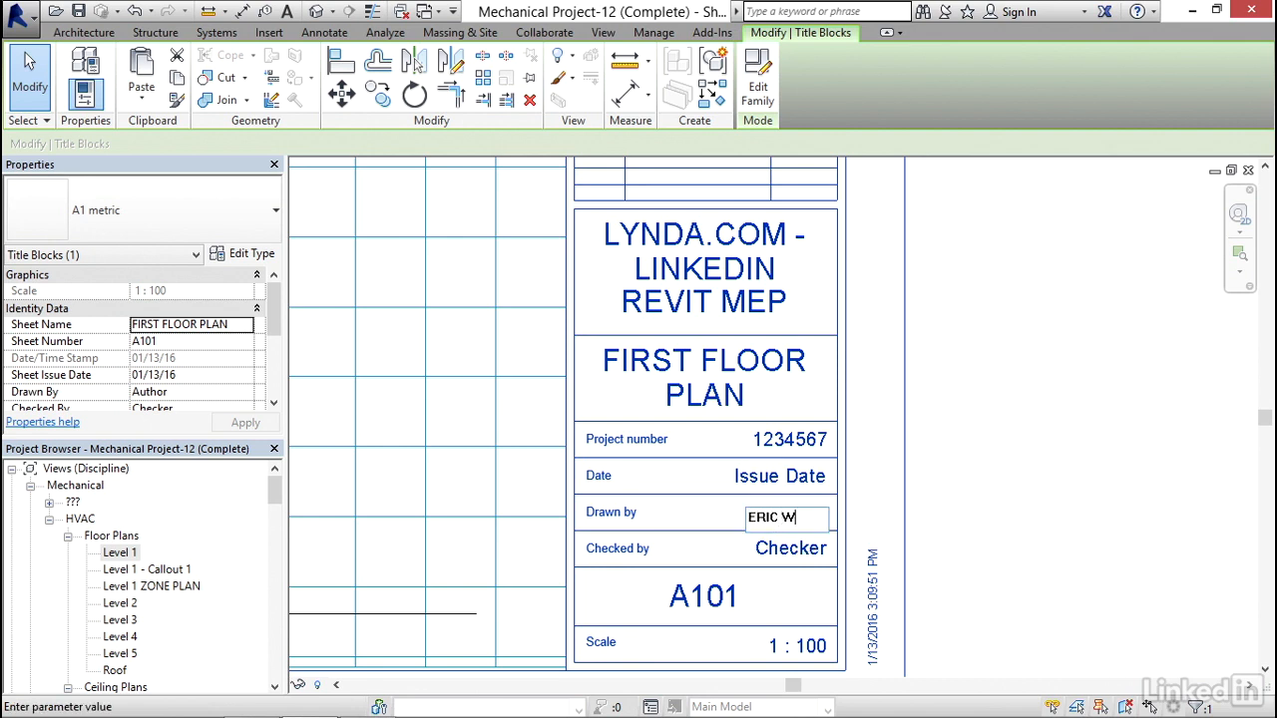
pyautogui.click(779, 551)
pyautogui.click(781, 552)
pyautogui.write('ABBY')
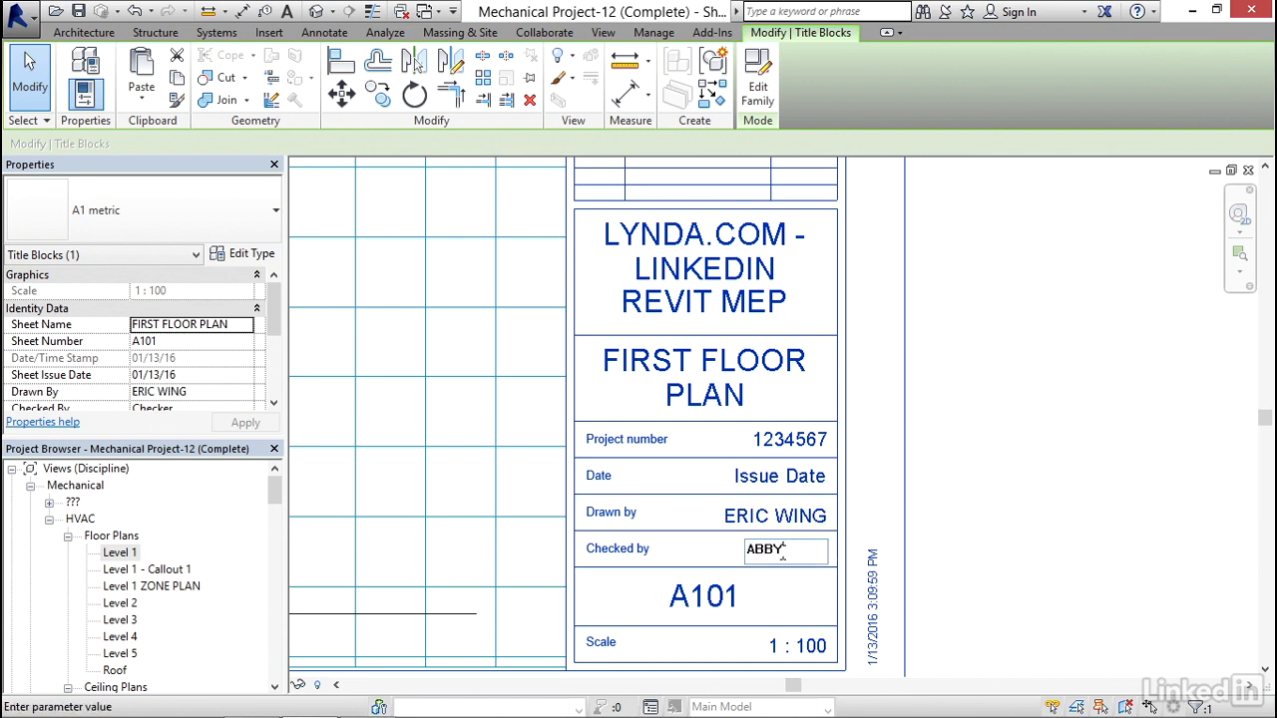
pyautogui.click(948, 528)
# Change the sheet number in the titleblock to M-101 and deselect the titleblock
pyautogui.moveTo(958, 566); pyautogui.dragTo(955, 448, button='middle')
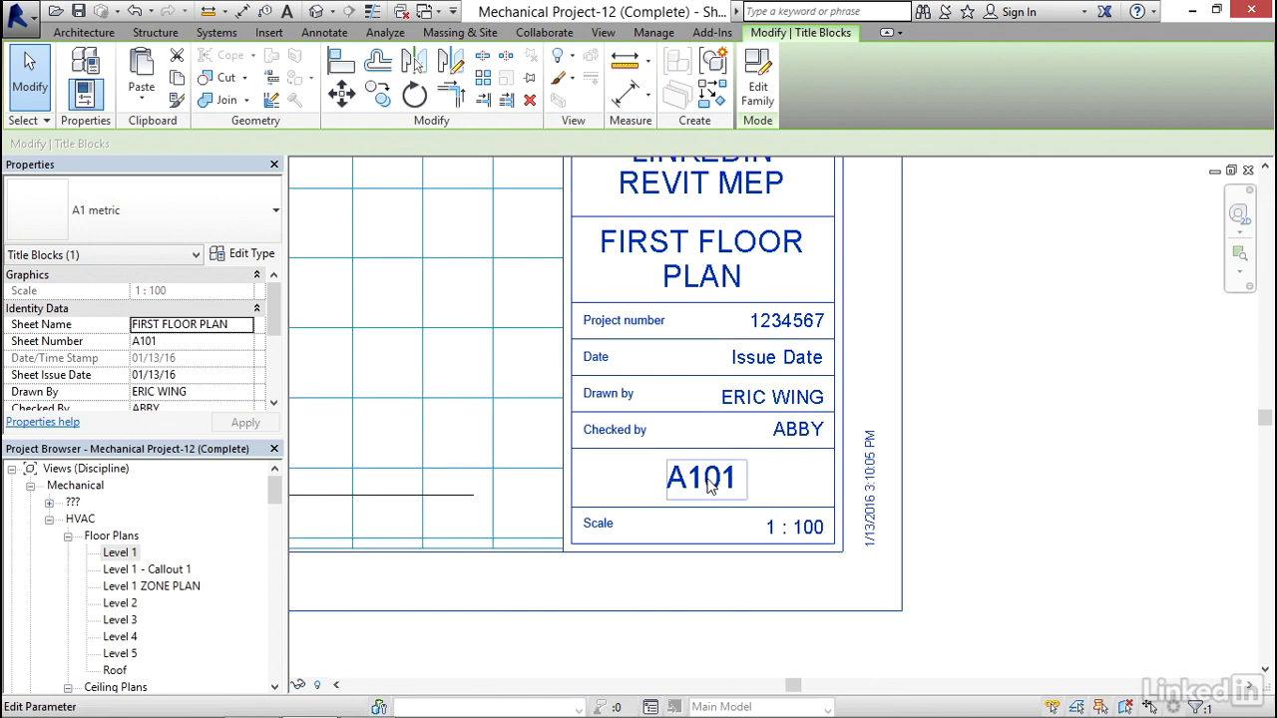
pyautogui.click(709, 482)
pyautogui.click(671, 474)
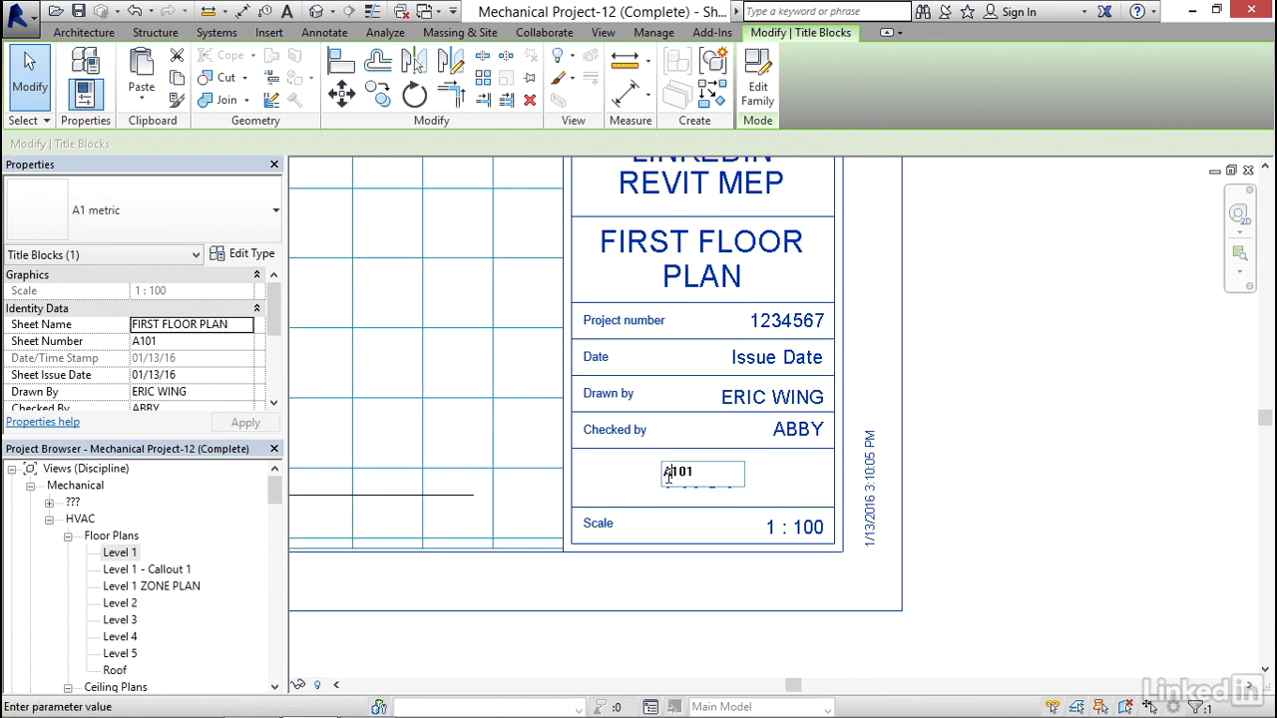
pyautogui.write('M-')
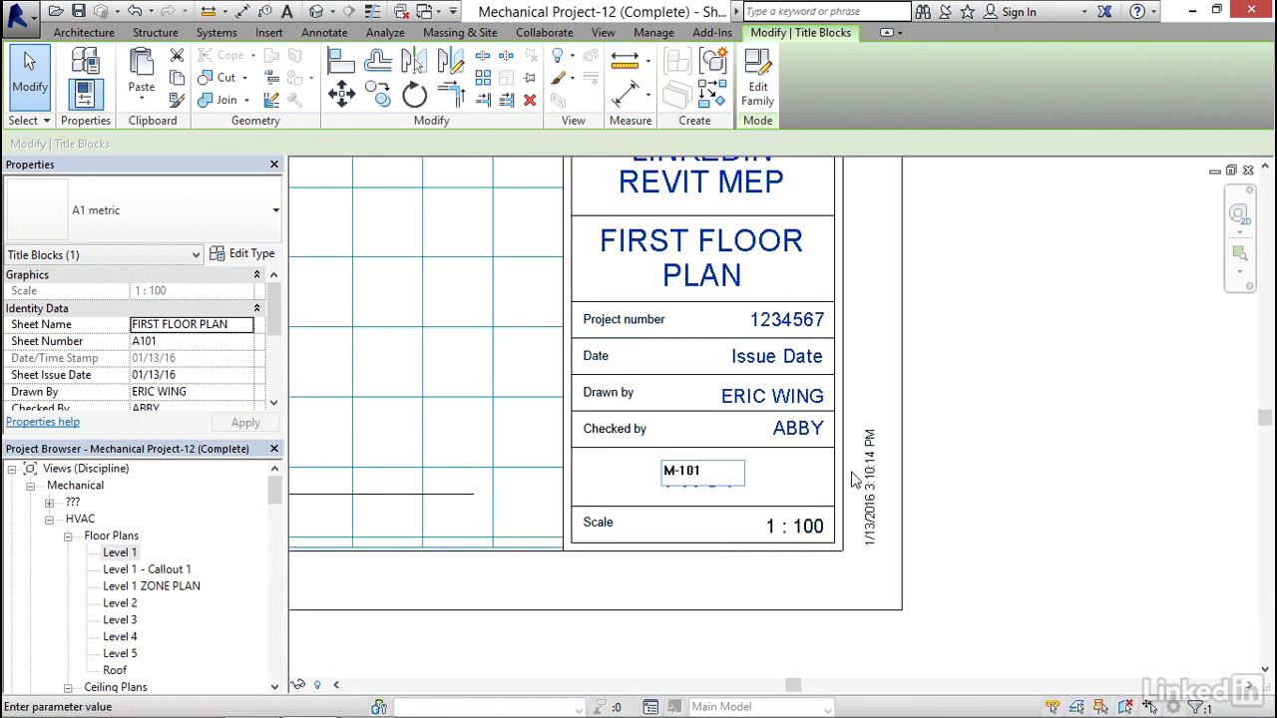
pyautogui.click(968, 455)
pyautogui.click(1001, 450)
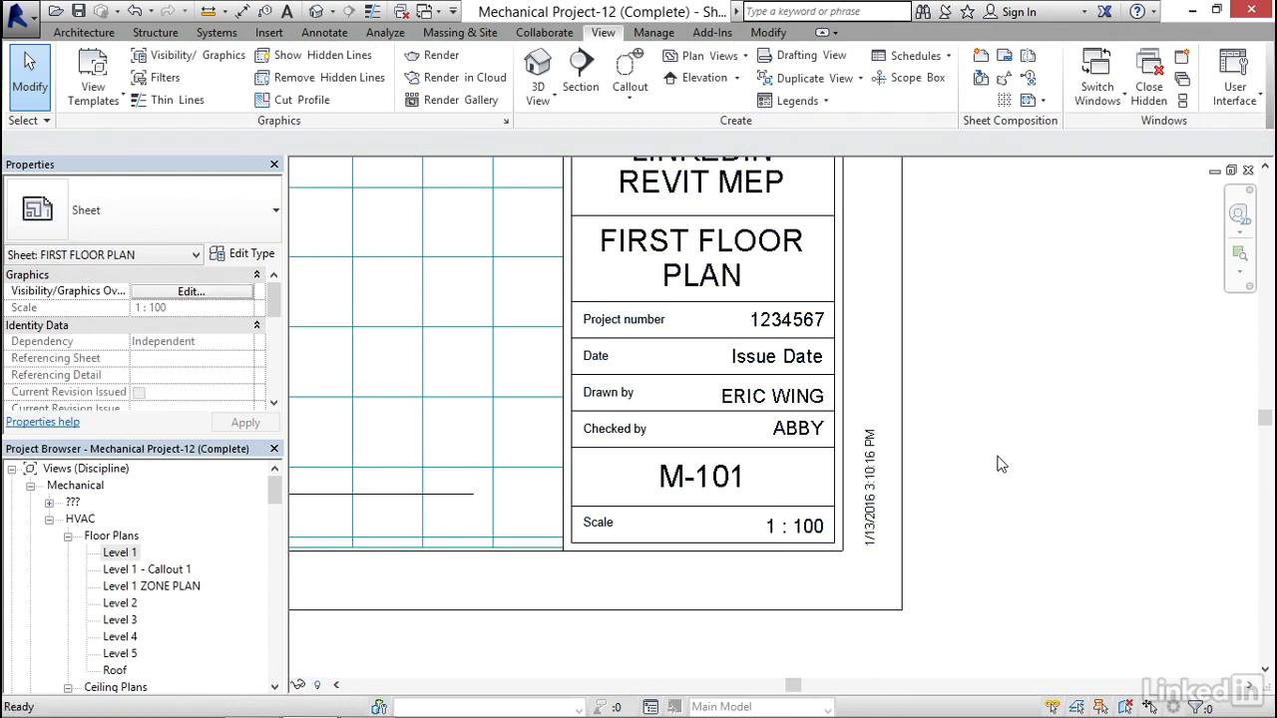
# Expand the project's sheet list and the sheet M-101 - FIRST FLOOR PLAN to list the views placed on it
pyautogui.scroll(-5, 994, 465)
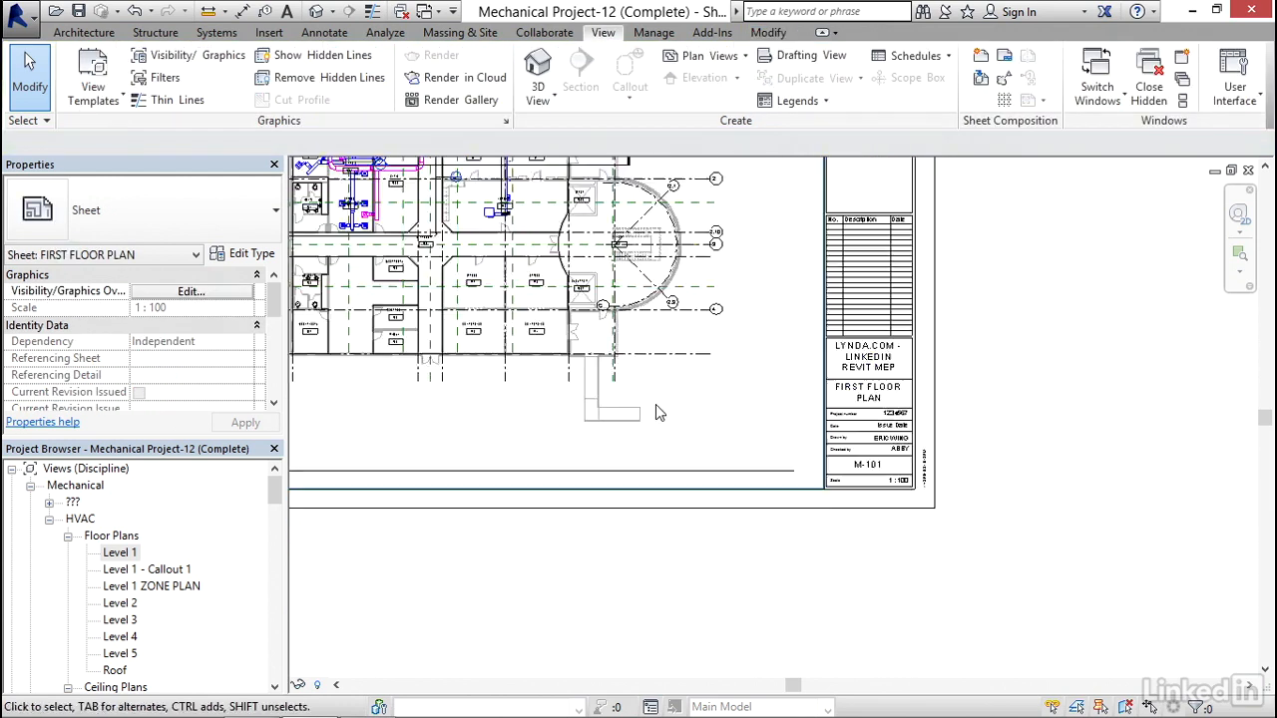
pyautogui.moveTo(753, 475); pyautogui.dragTo(752, 489, button='middle')
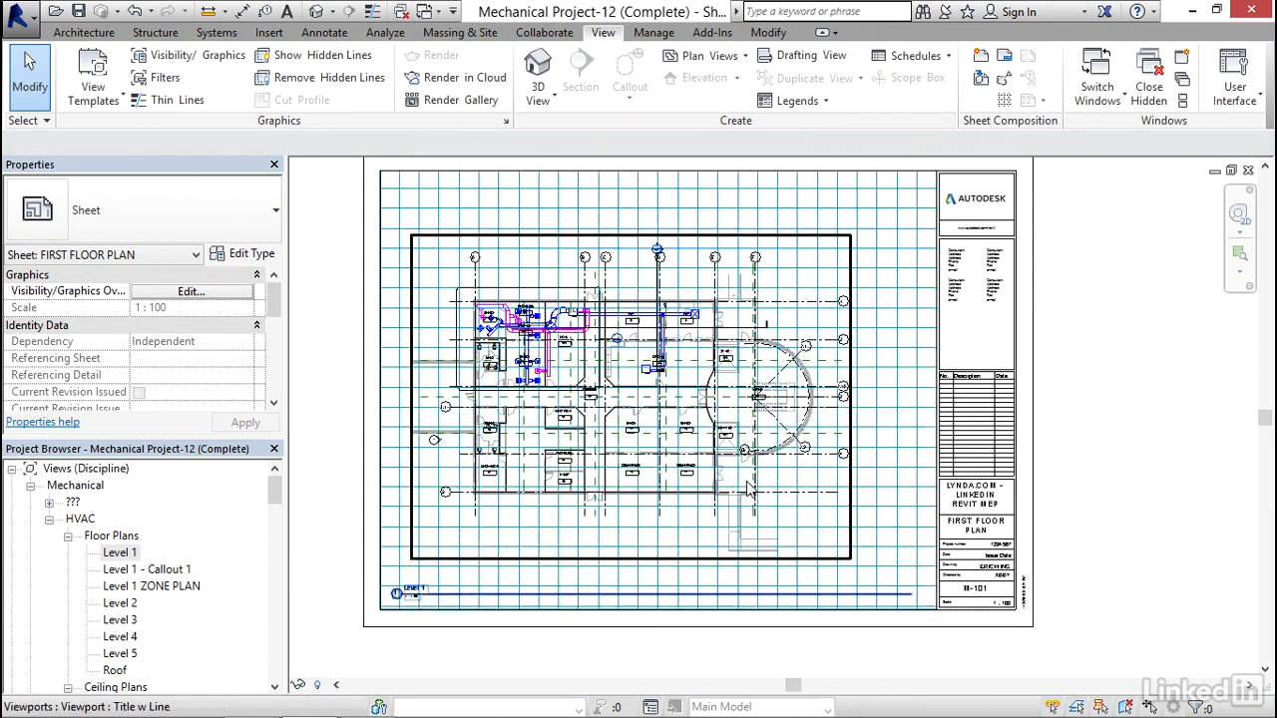
pyautogui.moveTo(724, 447); pyautogui.dragTo(716, 467, button='middle')
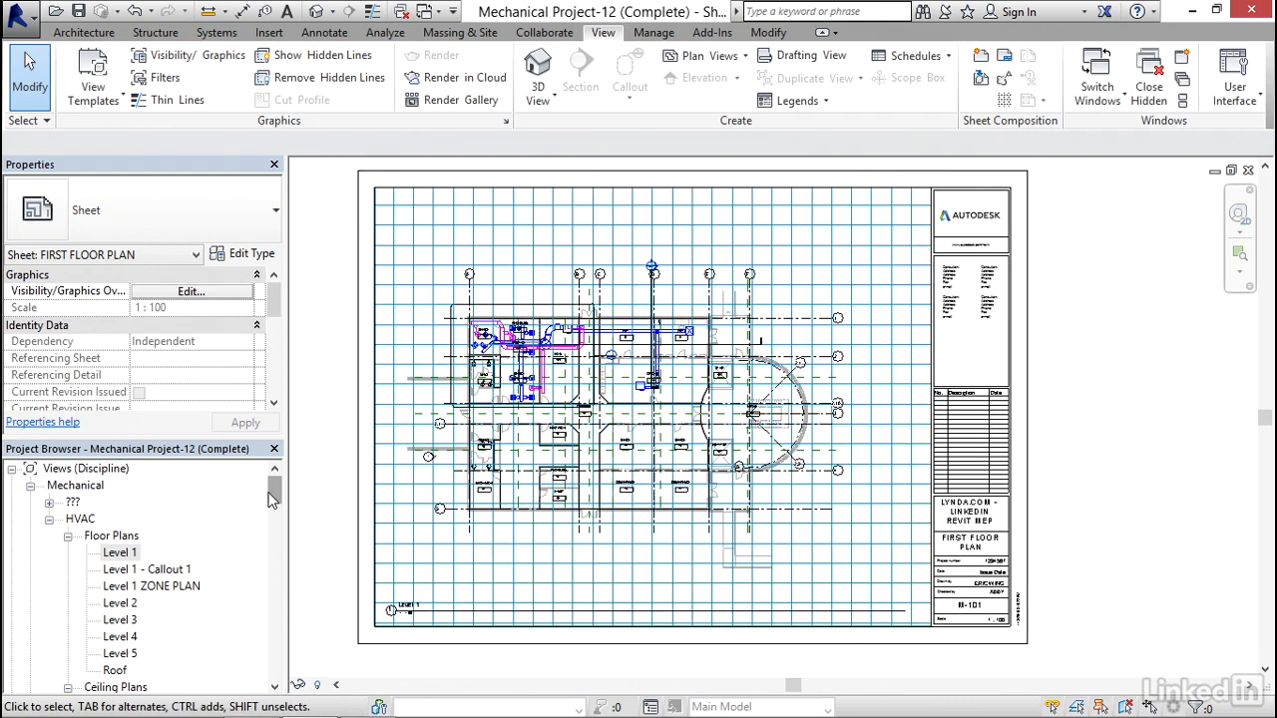
pyautogui.moveTo(275, 496); pyautogui.dragTo(277, 575)
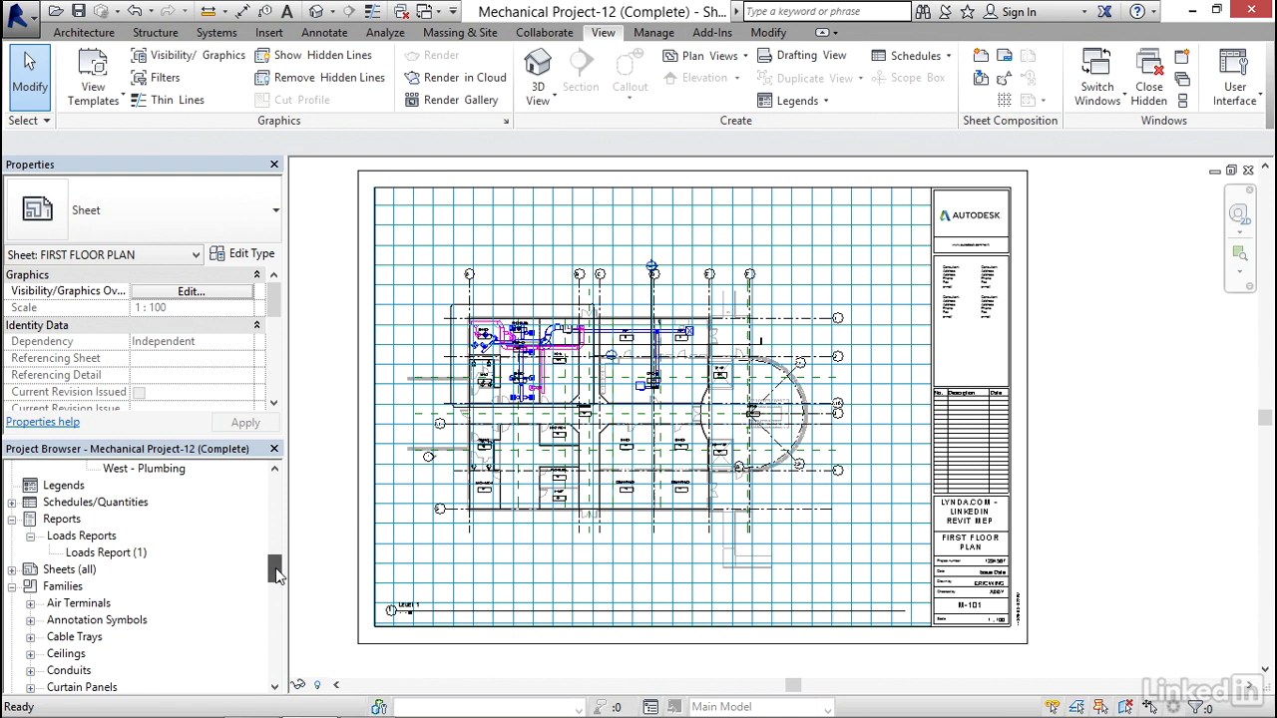
pyautogui.click(12, 570)
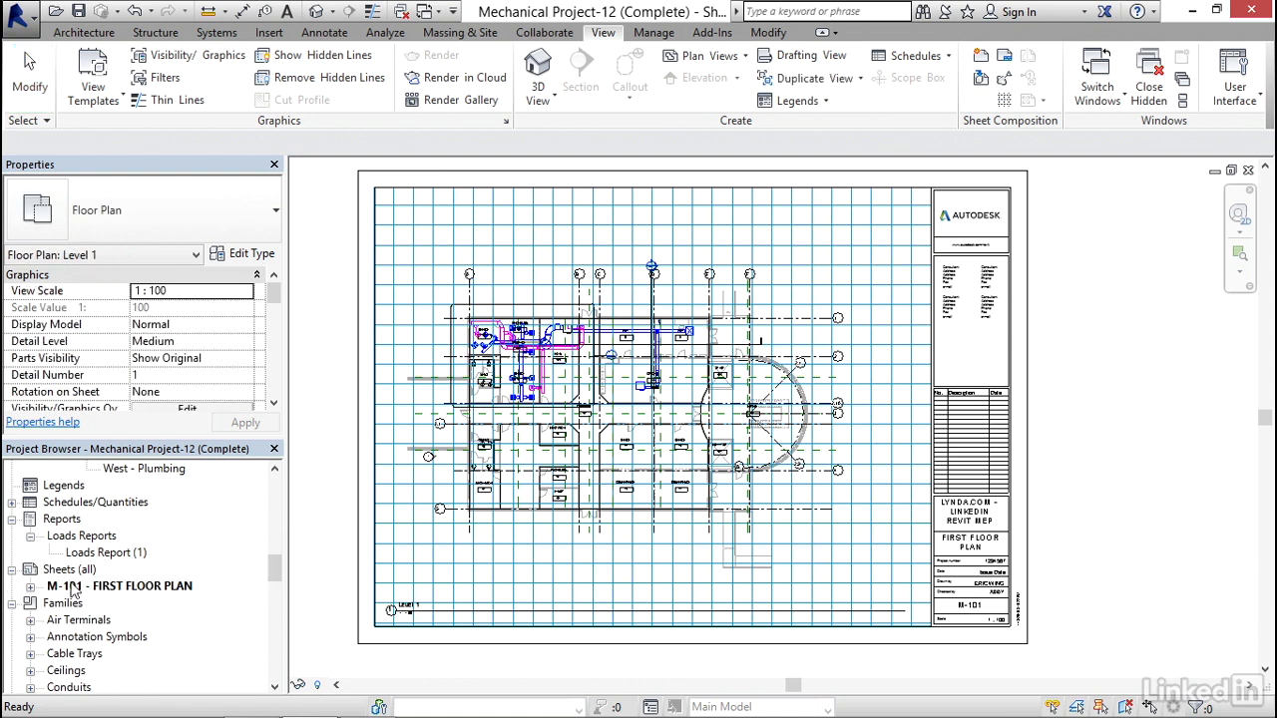
pyautogui.click(30, 588)
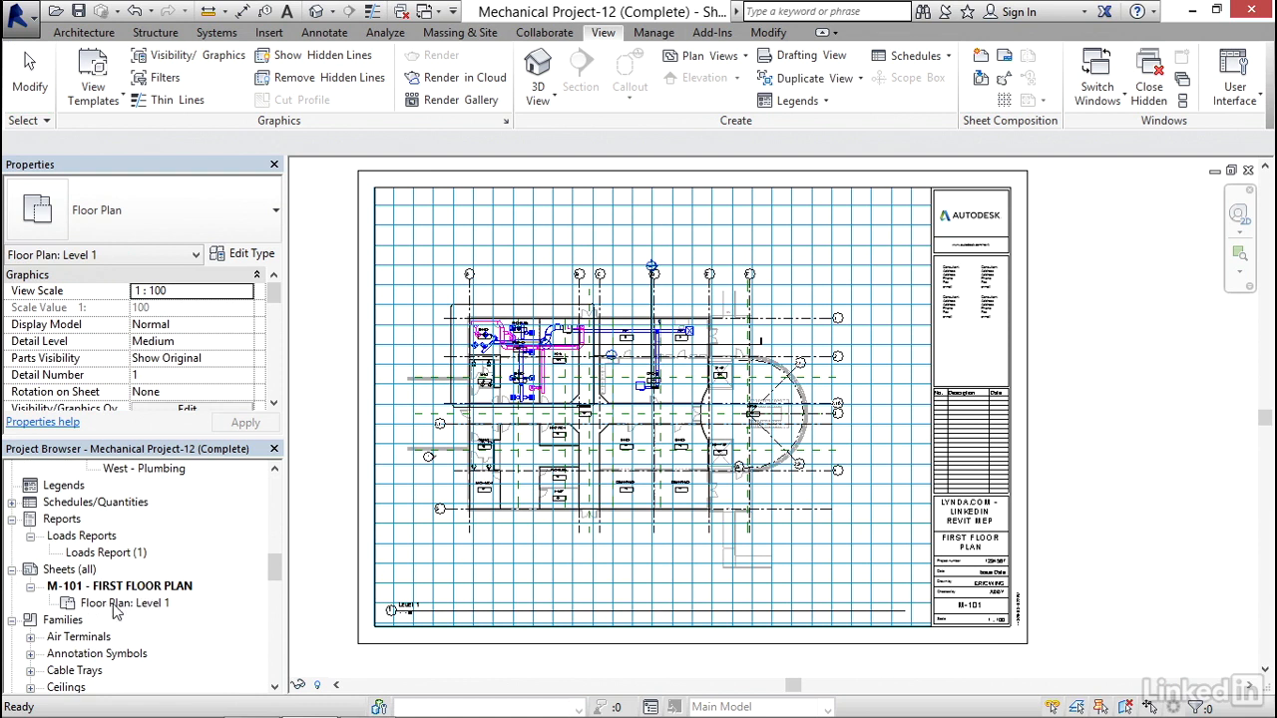
# Open the Level 1 floor plan listed under sheet M-101, and close it again to return to the sheet
pyautogui.moveTo(275, 569)
pyautogui.mouseDown()
pyautogui.moveTo(275, 489)
pyautogui.moveTo(282, 581)
pyautogui.mouseUp()
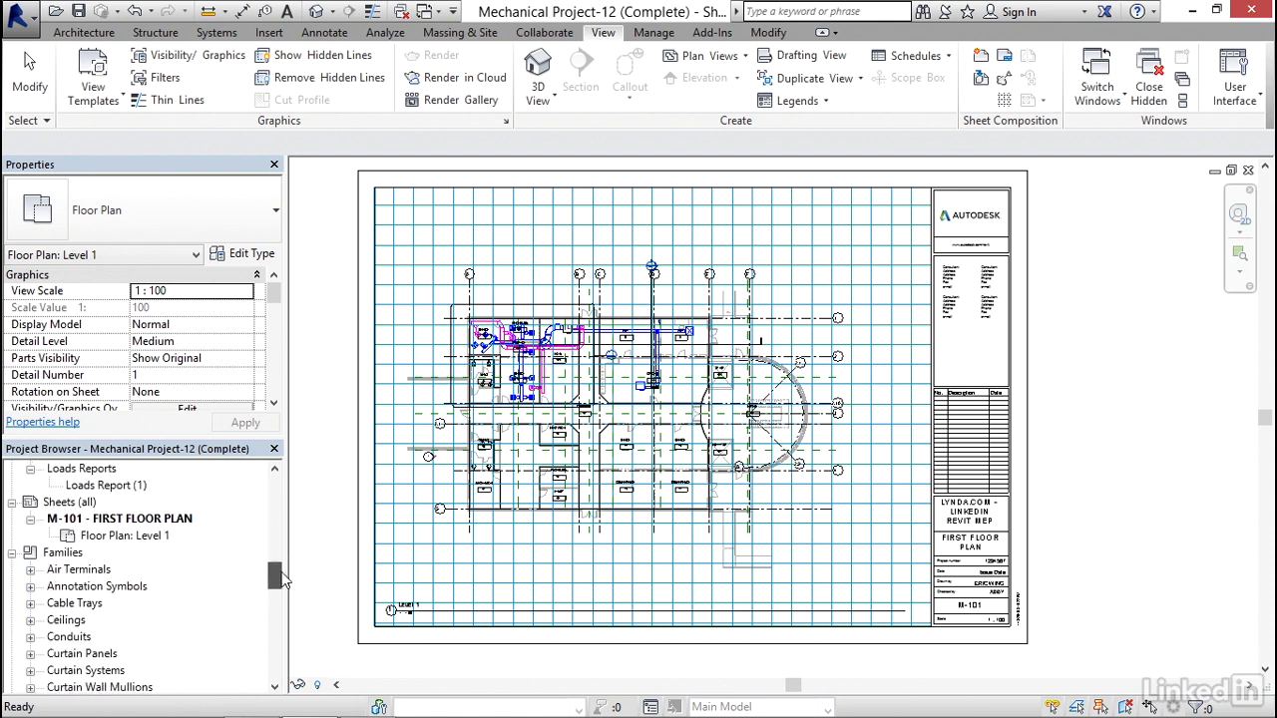
pyautogui.doubleClick(122, 536)
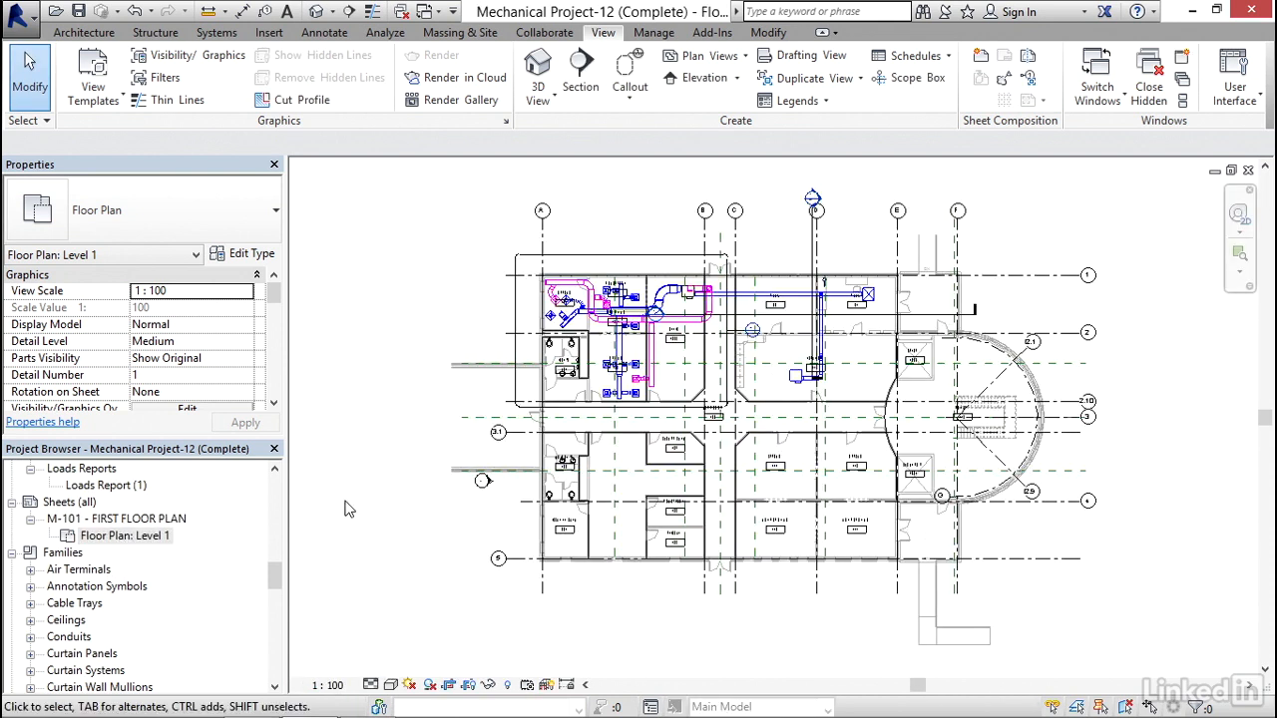
pyautogui.click(1248, 172)
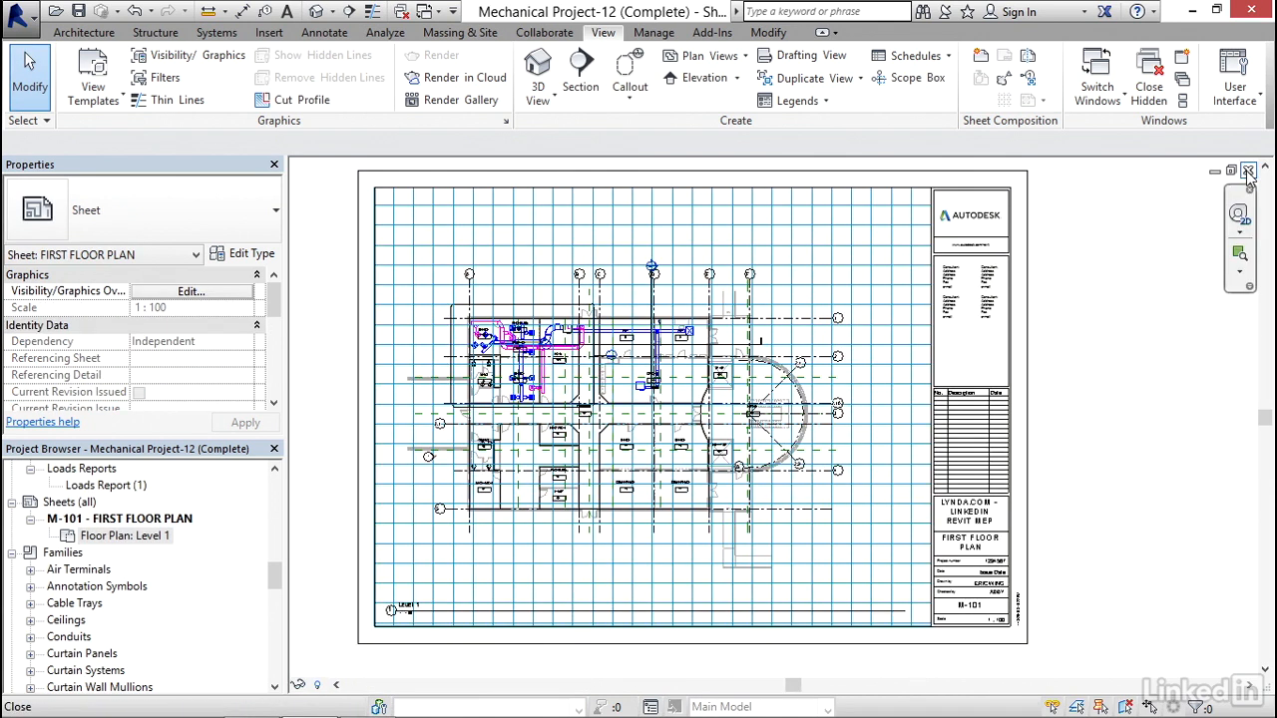
# Create a new sheet from the project's sheet list using the A1 metric titleblock
pyautogui.click(73, 503)
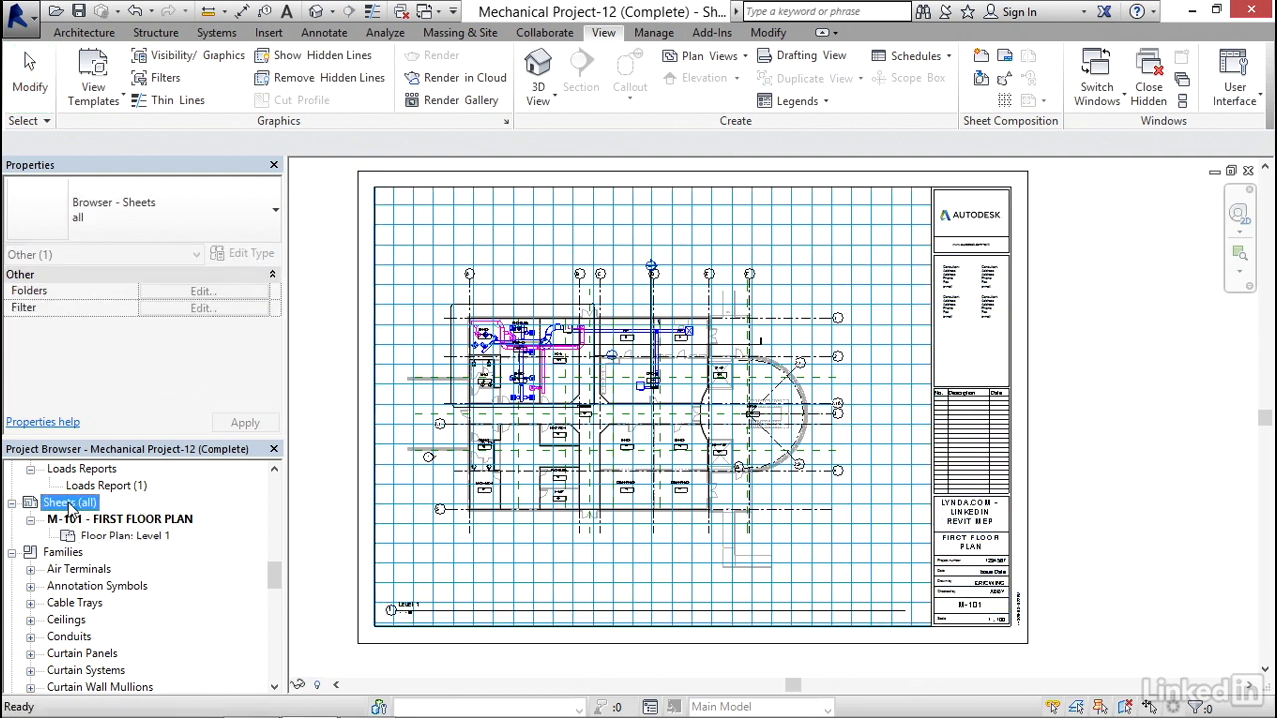
pyautogui.rightClick(71, 506)
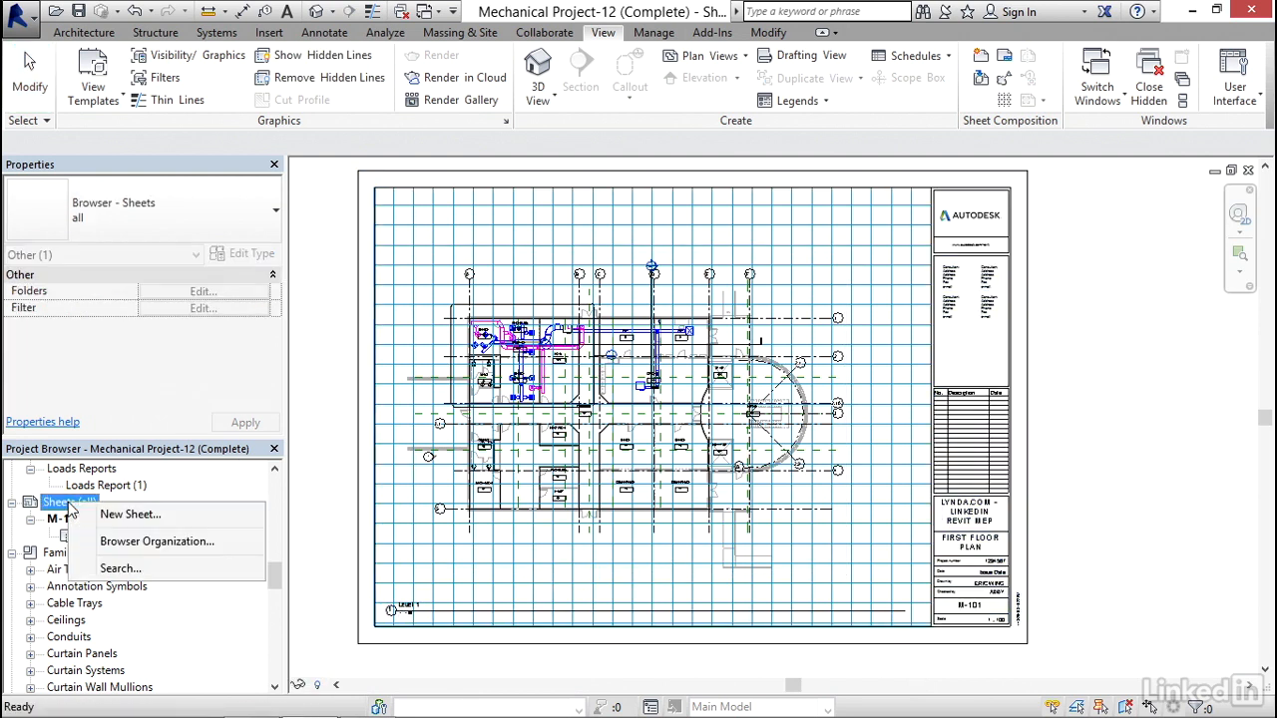
pyautogui.click(125, 515)
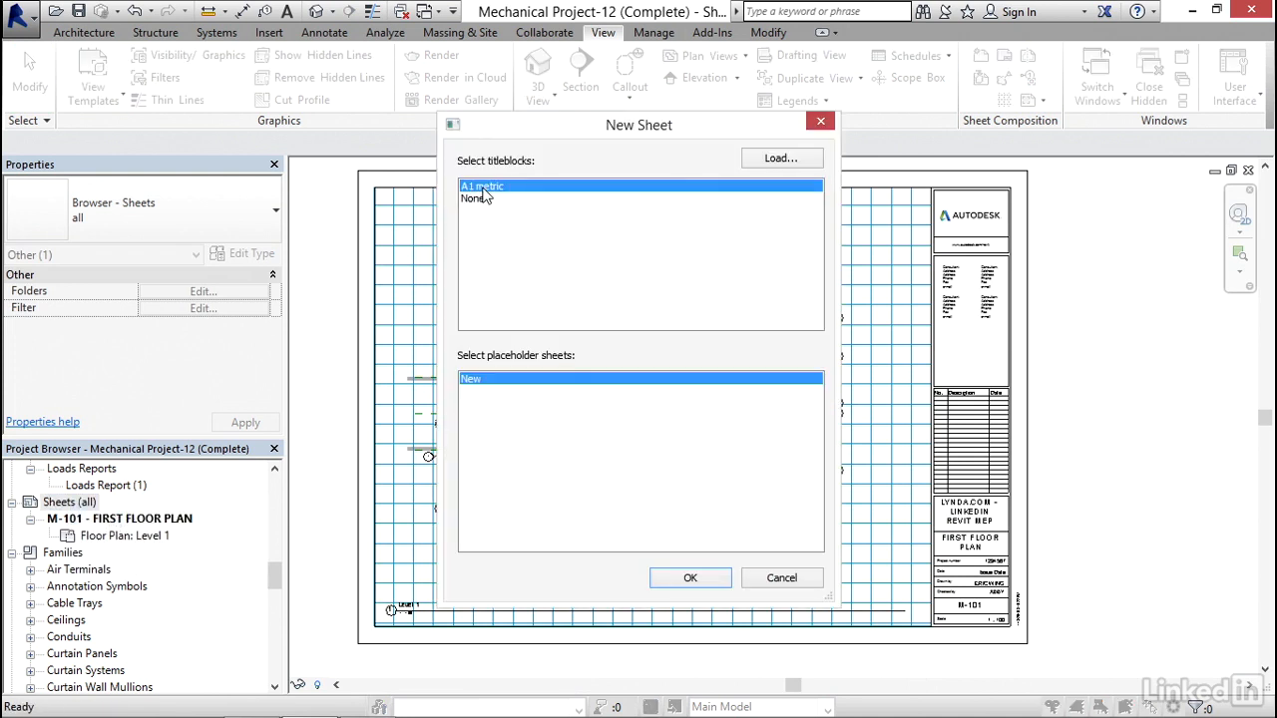
pyautogui.click(693, 579)
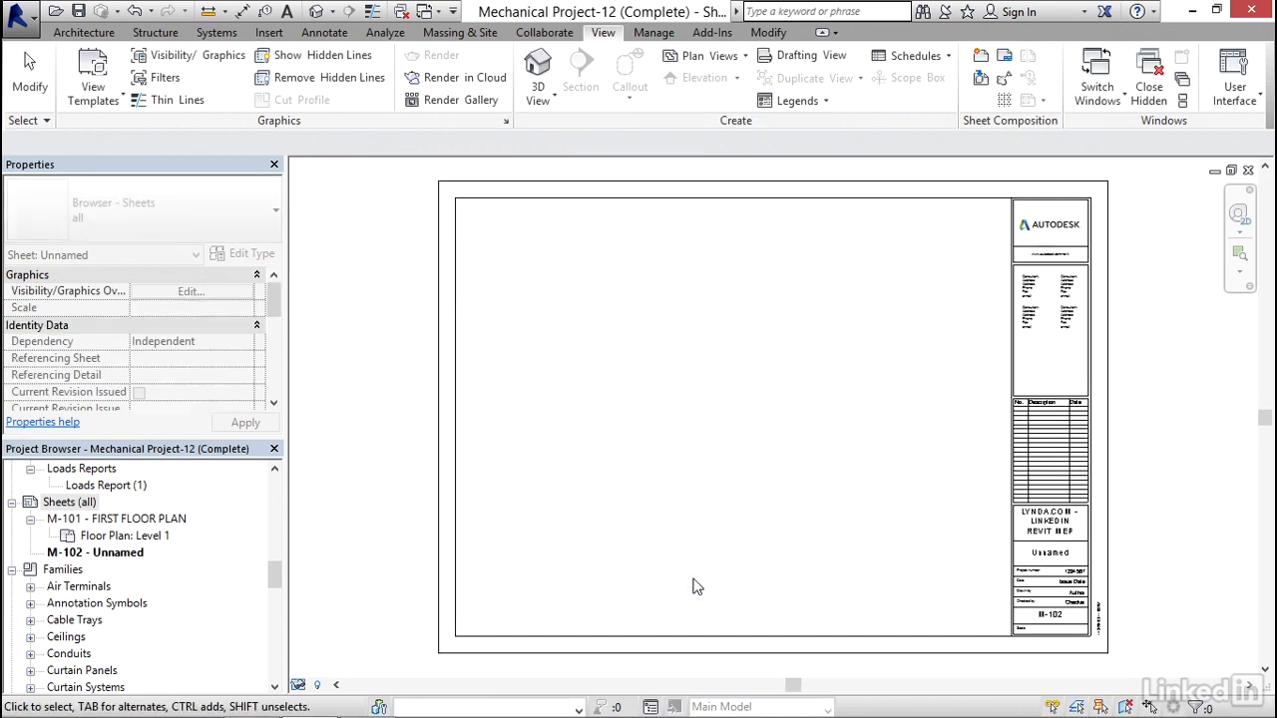
# Place the HVAC floor plan Level 1 - Callout 1 in the lower-left part of the new sheet and deselect it
pyautogui.moveTo(782, 493); pyautogui.dragTo(459, 456, button='middle')
pyautogui.scroll(5, 770, 498)
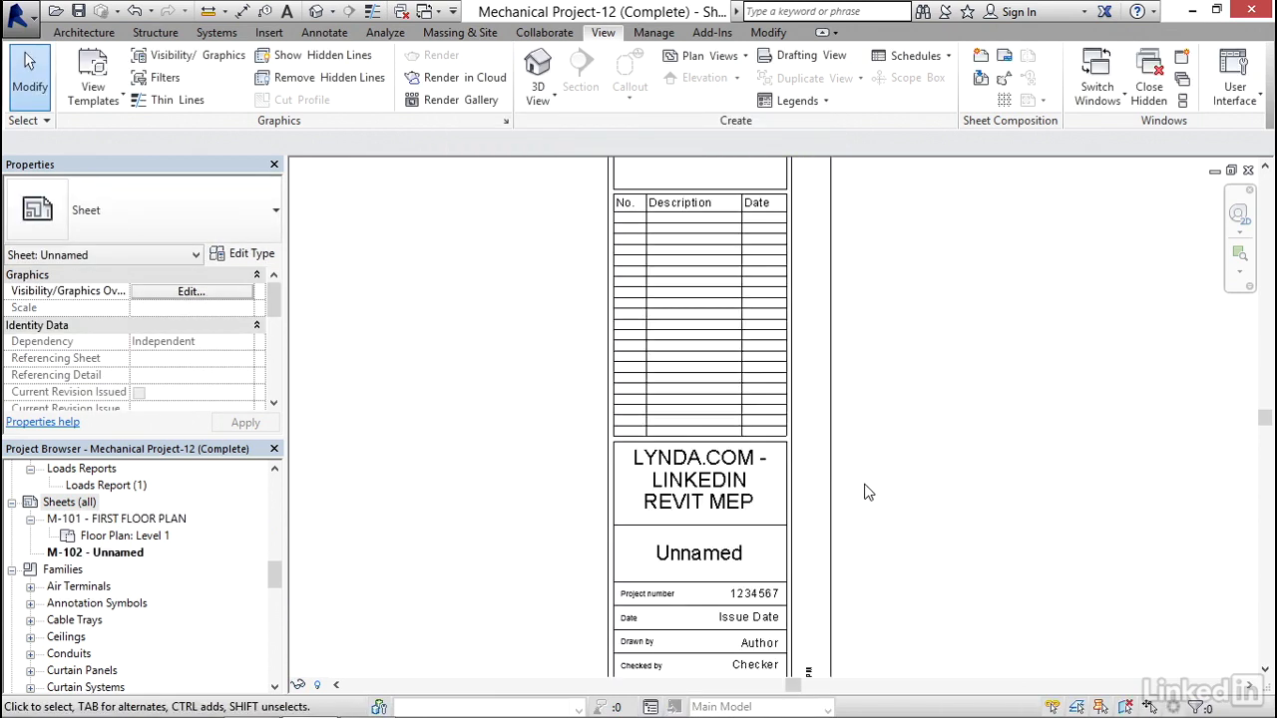
pyautogui.scroll(-6, 841, 496)
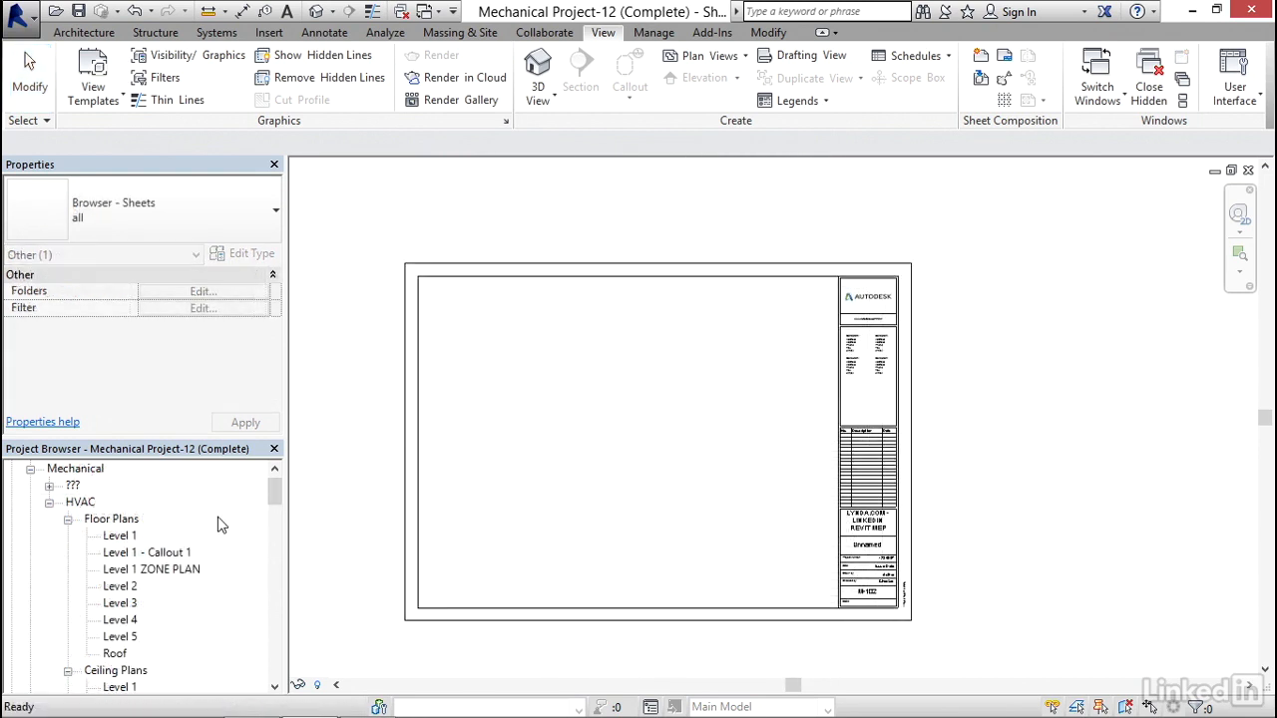
pyautogui.moveTo(176, 556); pyautogui.dragTo(581, 465)
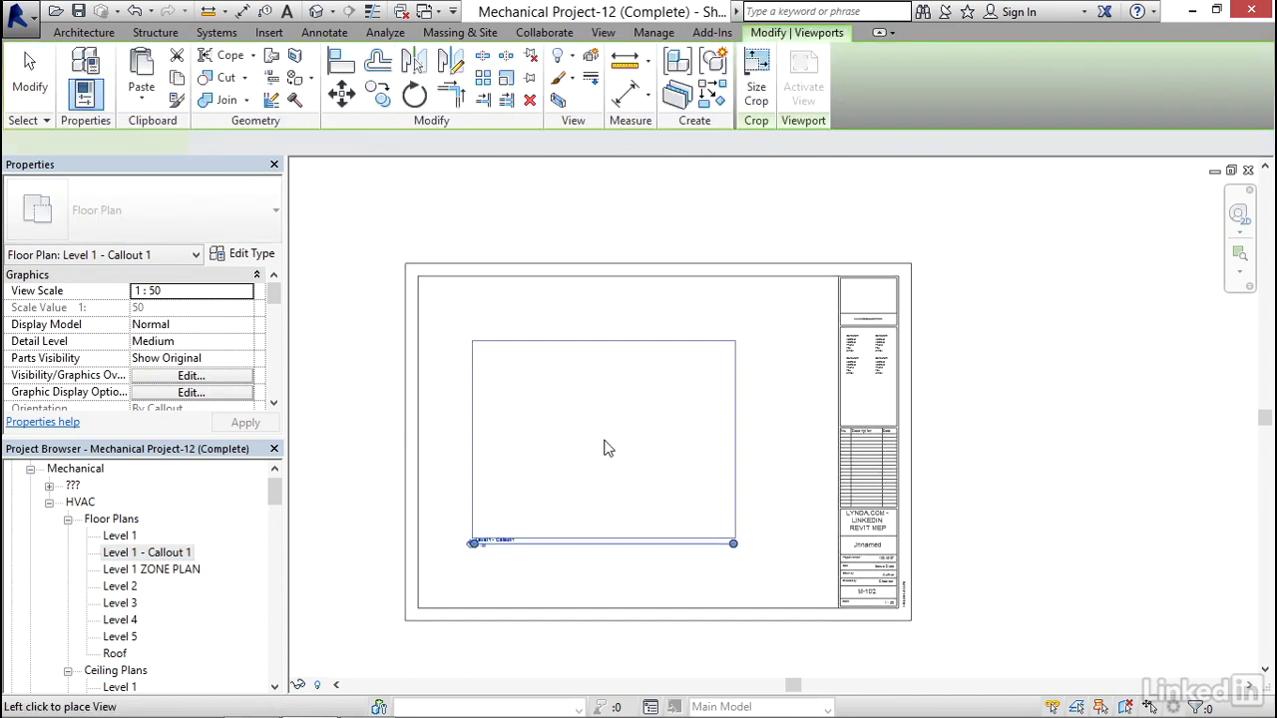
pyautogui.click(565, 496)
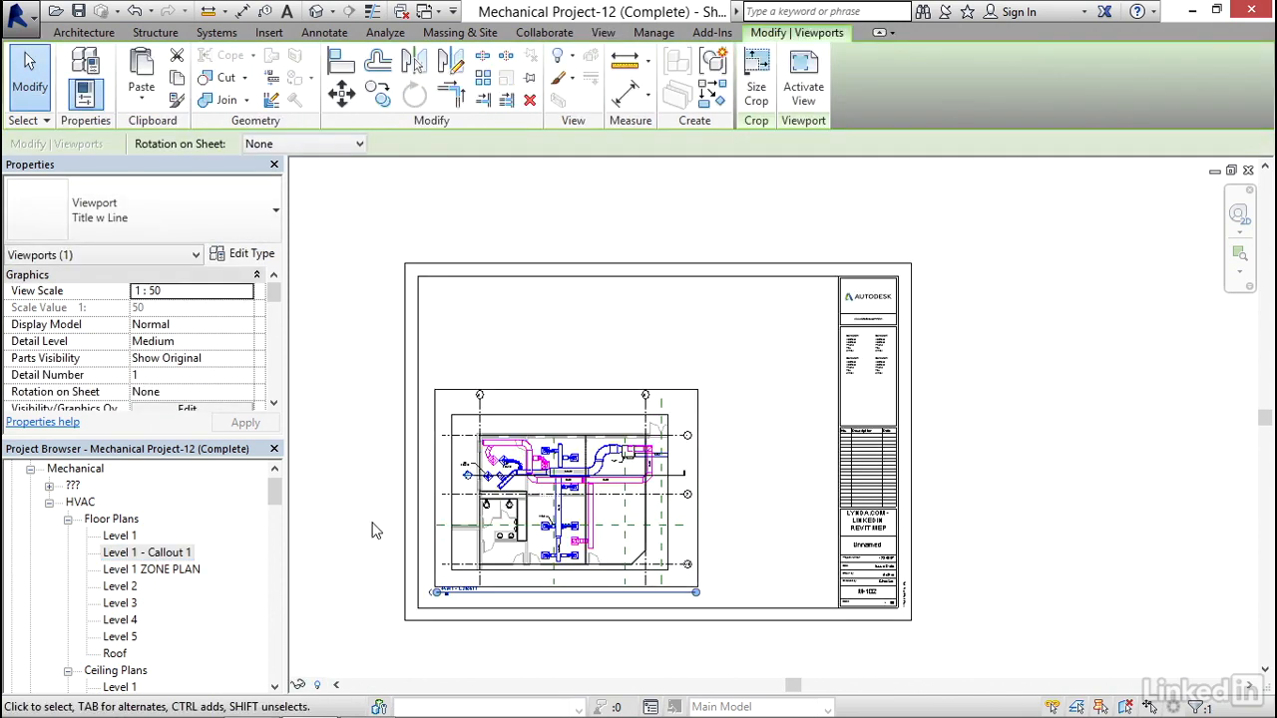
pyautogui.click(383, 527)
# Set the Title on Sheet of the placed callout viewport to ENLARGED ZONE A and deselect the viewport
pyautogui.scroll(4, 454, 608)
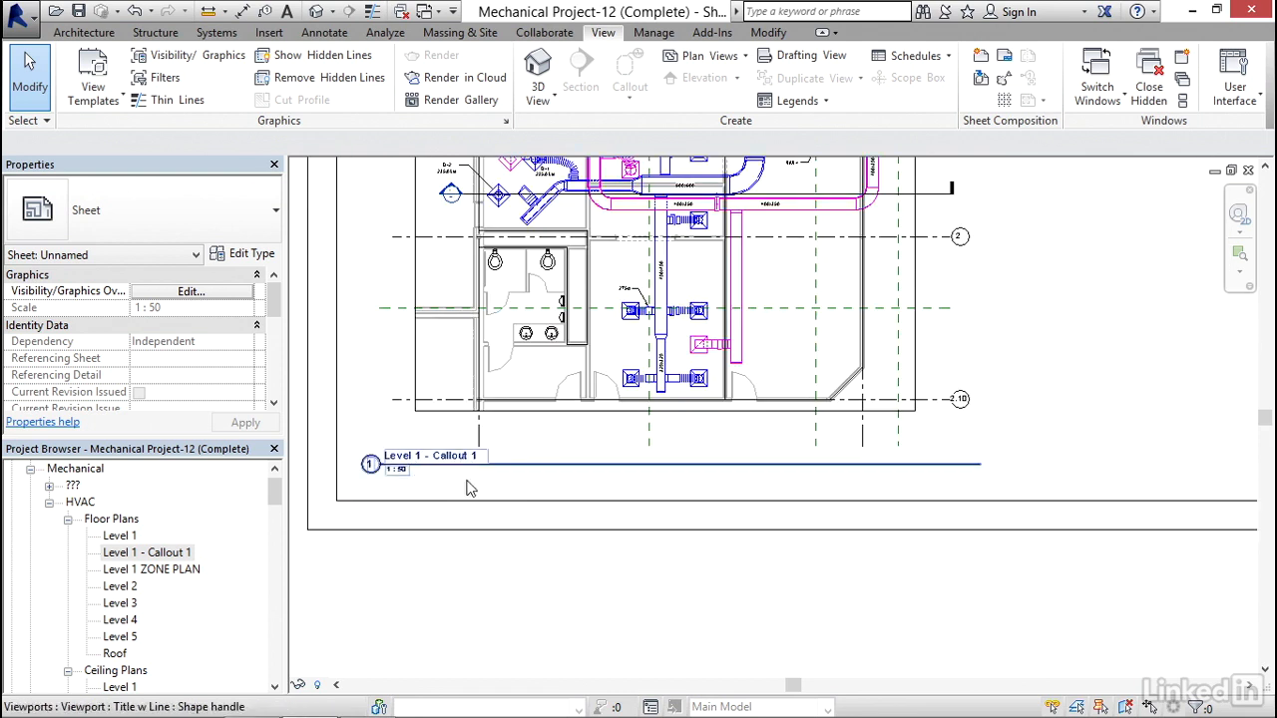
pyautogui.scroll(-3, 587, 538)
pyautogui.moveTo(535, 594); pyautogui.dragTo(533, 596, button='middle')
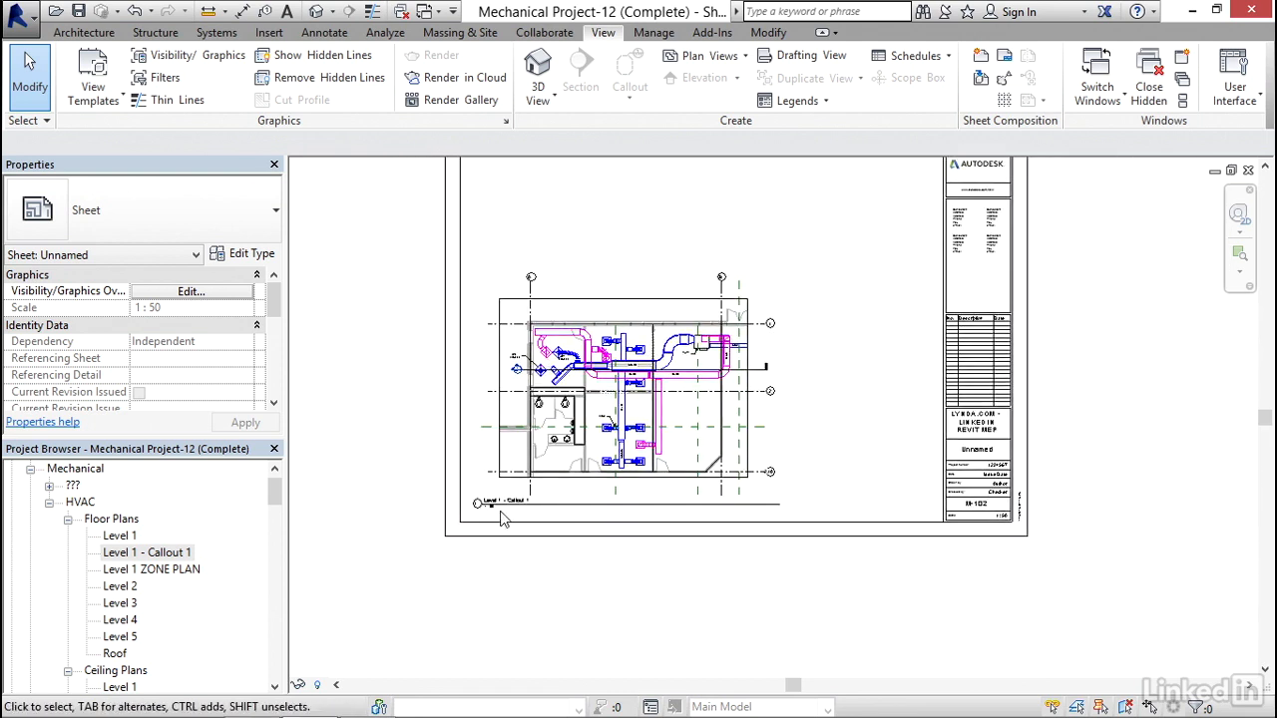
pyautogui.click(564, 412)
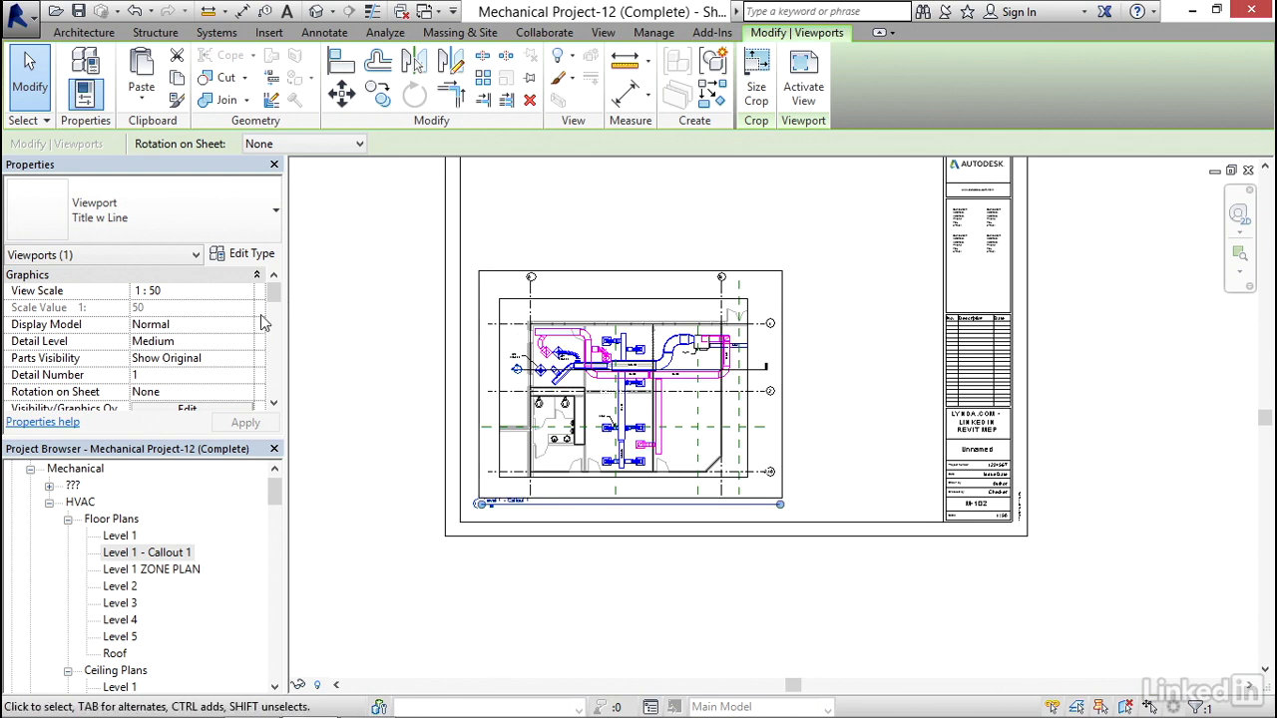
pyautogui.moveTo(275, 298); pyautogui.dragTo(274, 368)
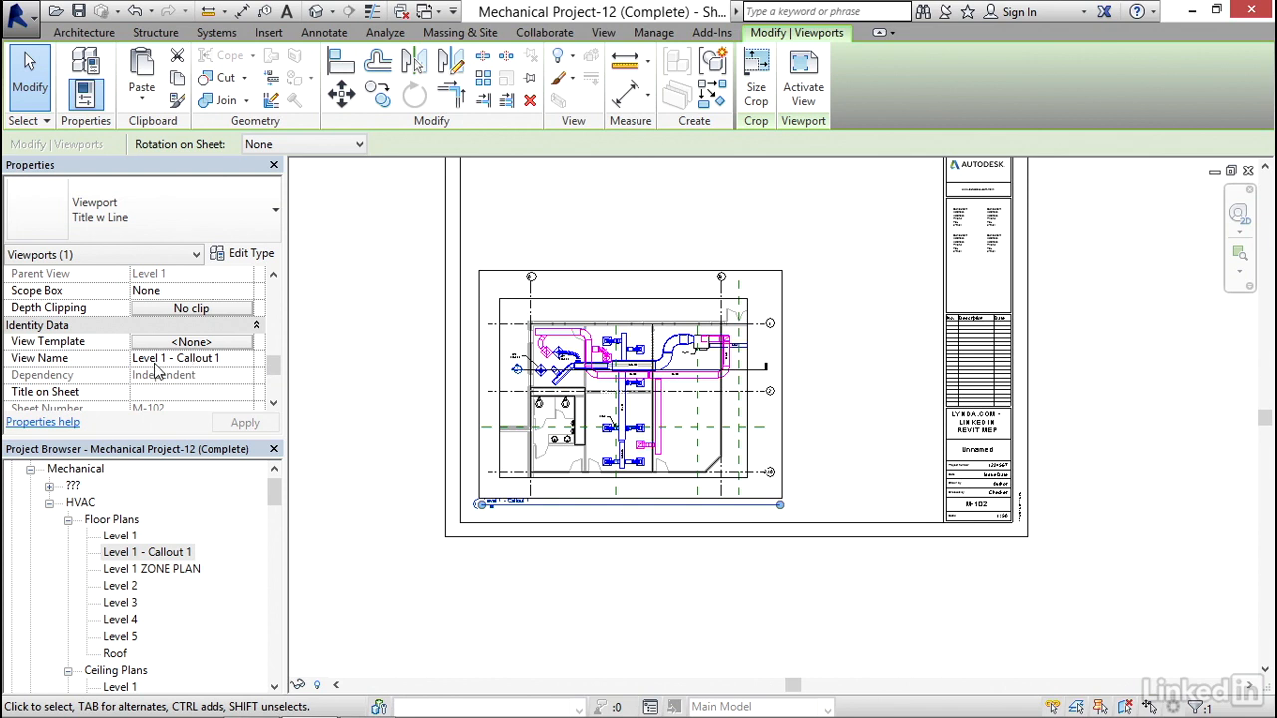
pyautogui.moveTo(274, 368); pyautogui.dragTo(274, 370)
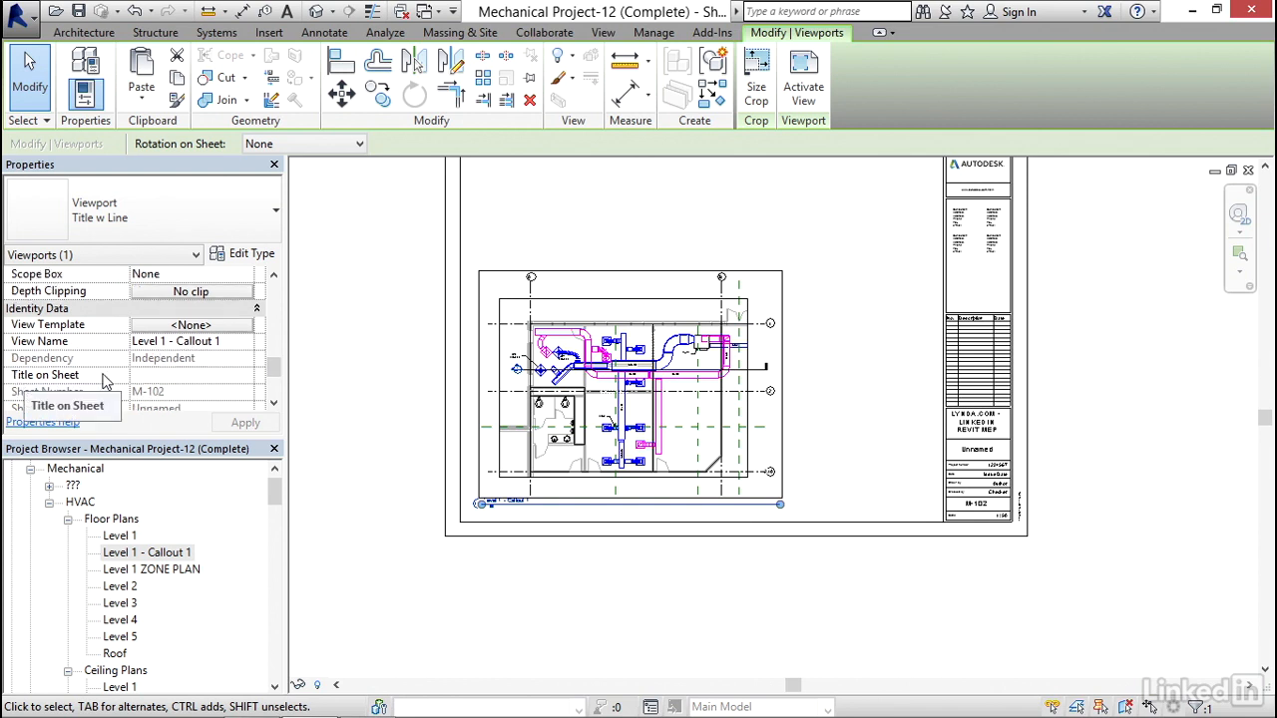
pyautogui.click(154, 376)
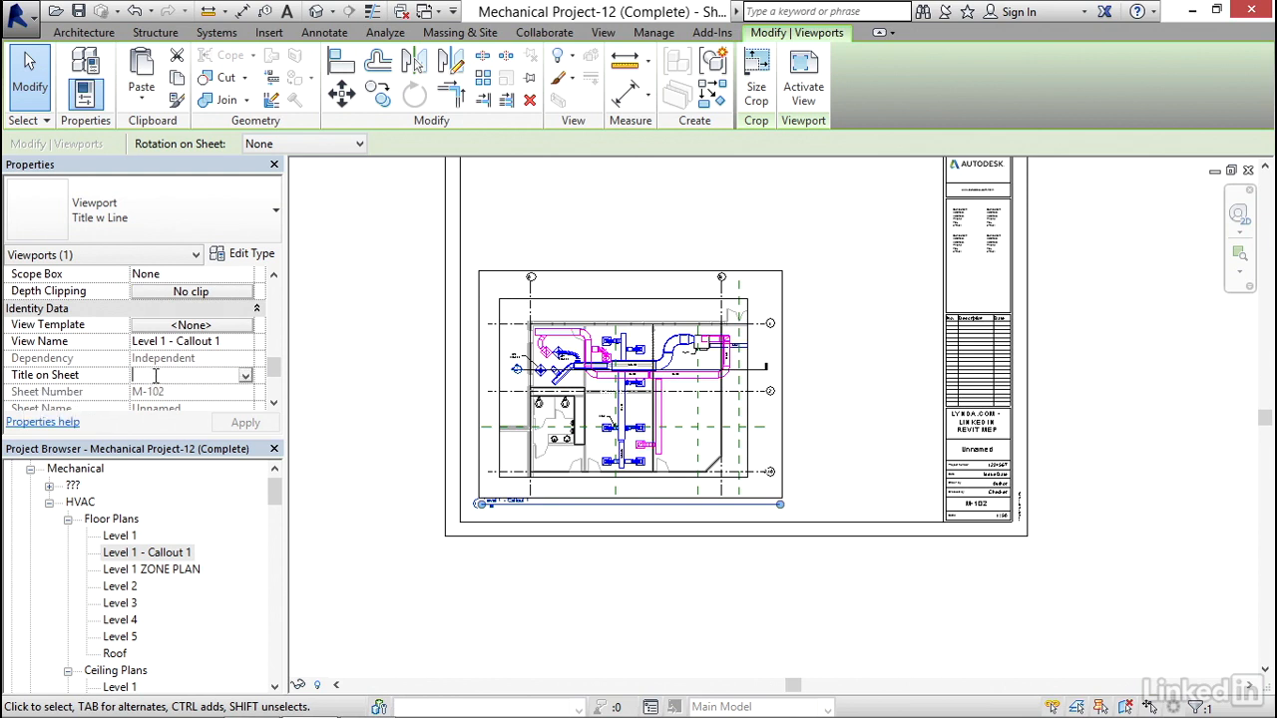
pyautogui.write('ENLARGED ZONE A')
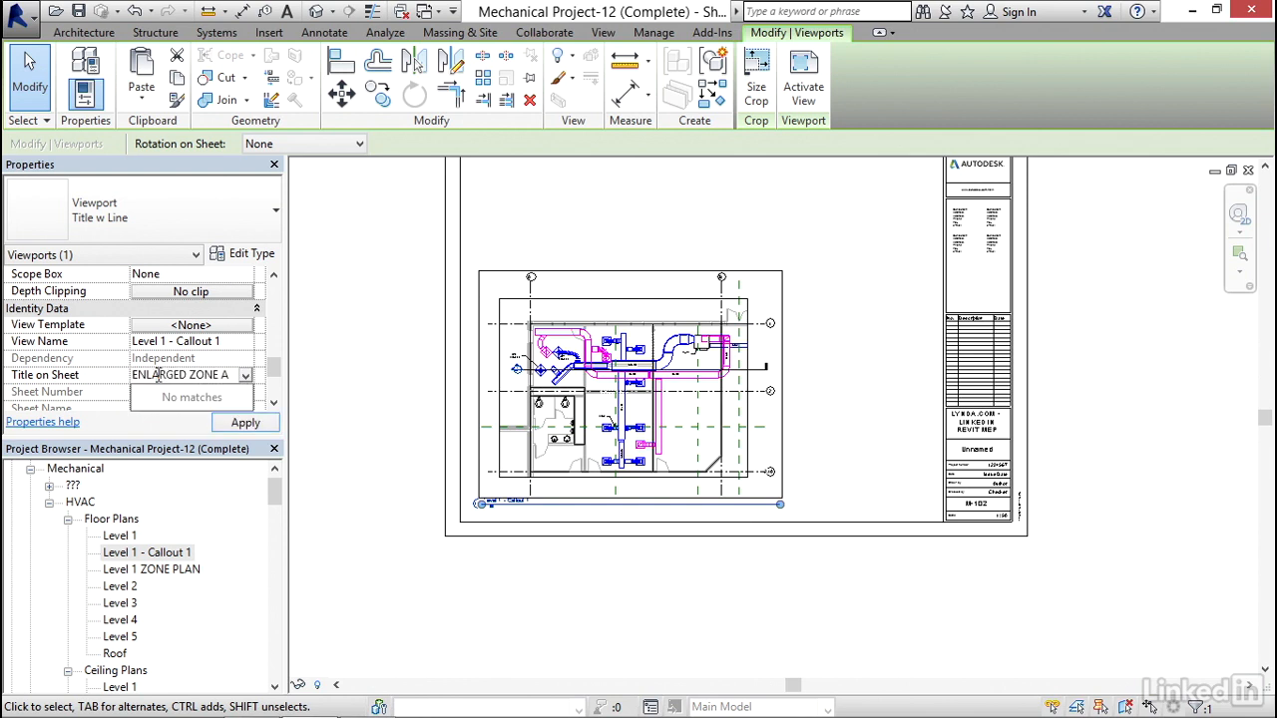
pyautogui.click(246, 423)
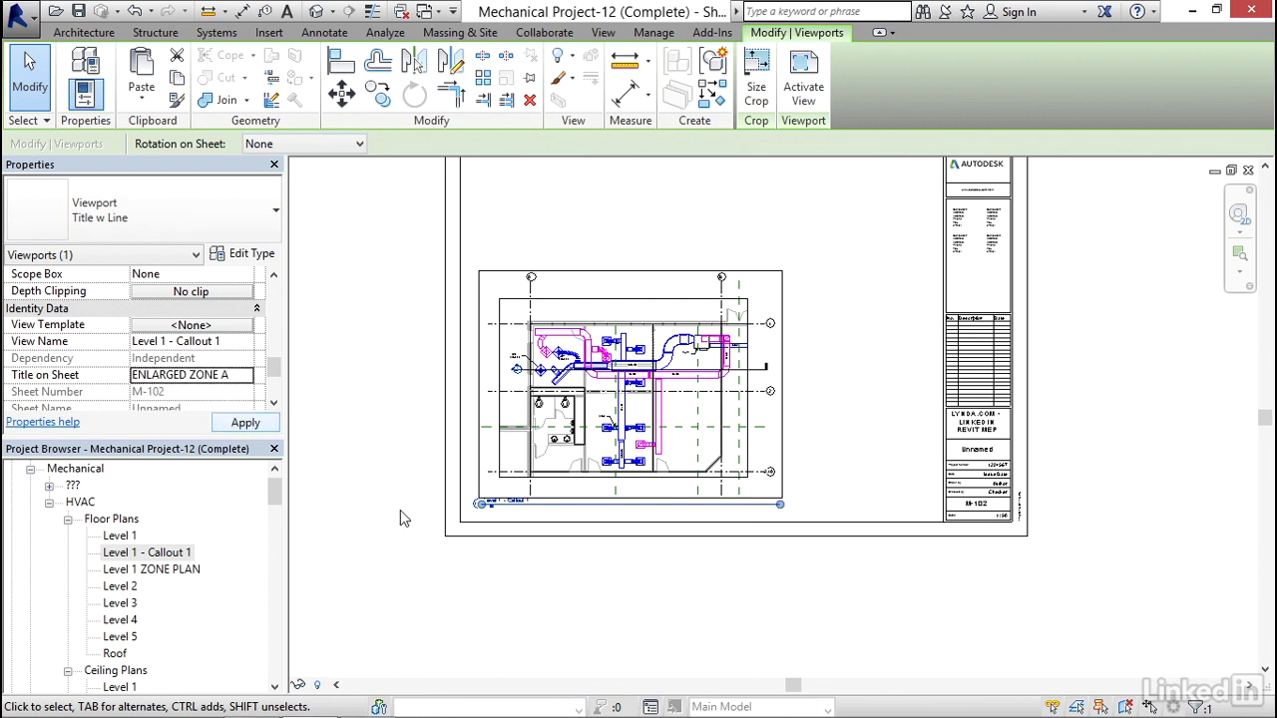
pyautogui.click(537, 570)
pyautogui.scroll(5, 534, 567)
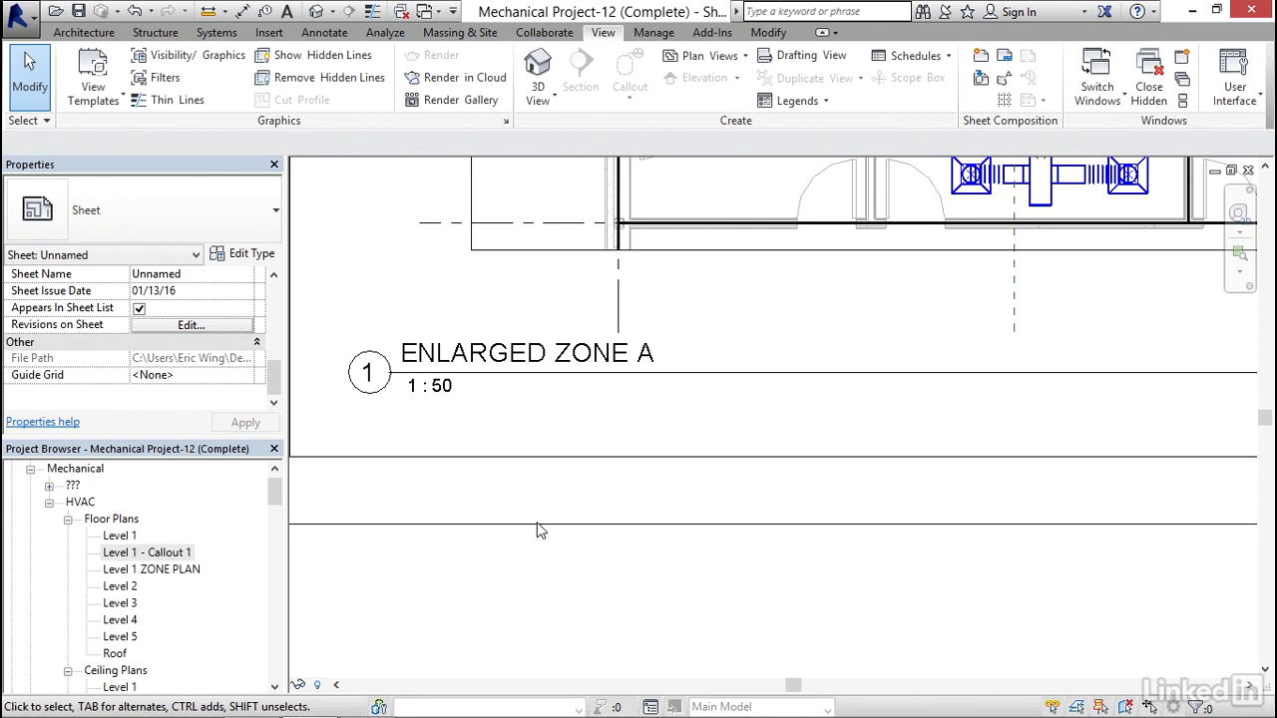
# Change the sheet name in the titleblock of sheet M-102 to ZONE A and deselect the titleblock
pyautogui.scroll(-3, 485, 435)
pyautogui.scroll(-2, 765, 365)
pyautogui.scroll(5, 780, 407)
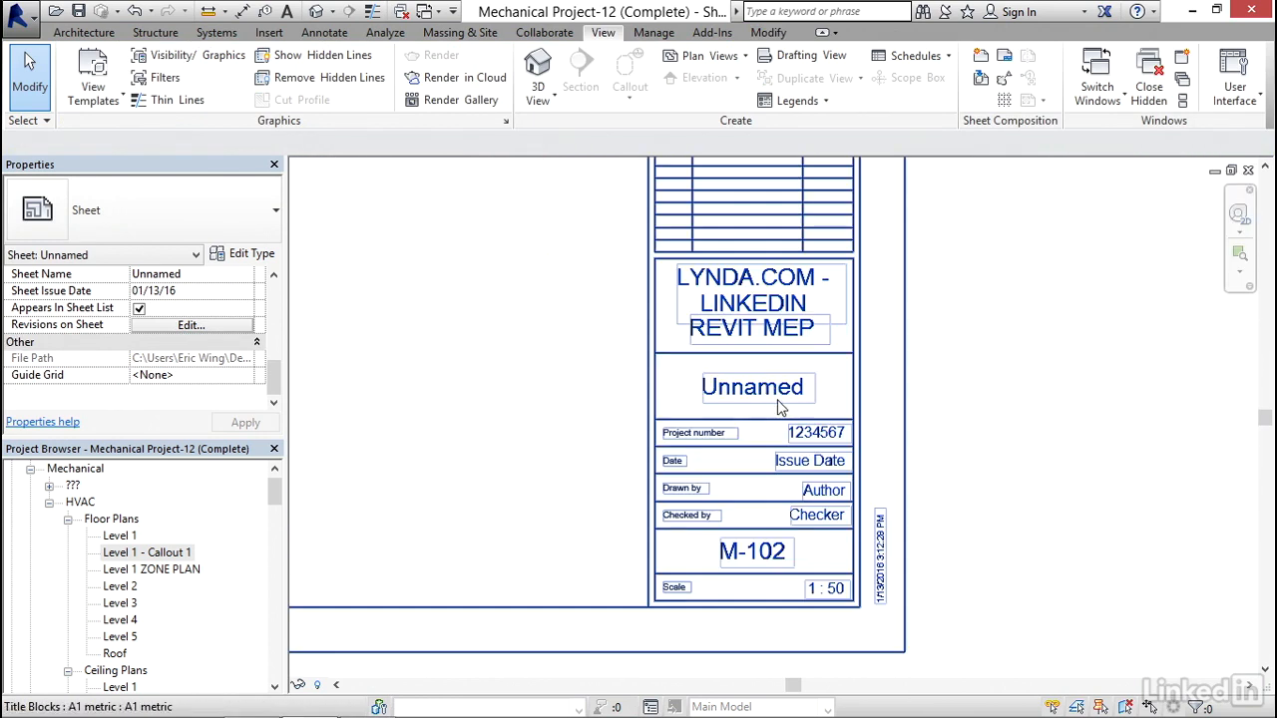
pyautogui.click(719, 390)
pyautogui.click(756, 387)
pyautogui.write('Z')
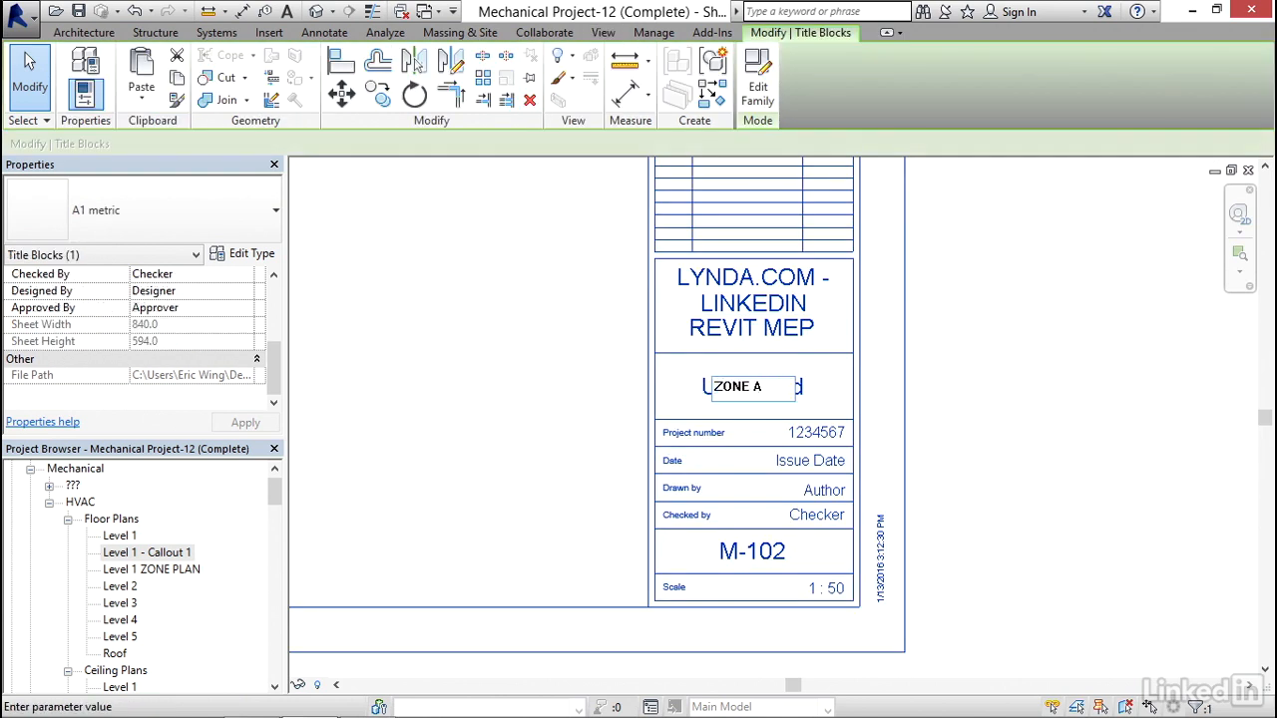
pyautogui.write('ONE A')
pyautogui.click(977, 389)
pyautogui.click(977, 389)
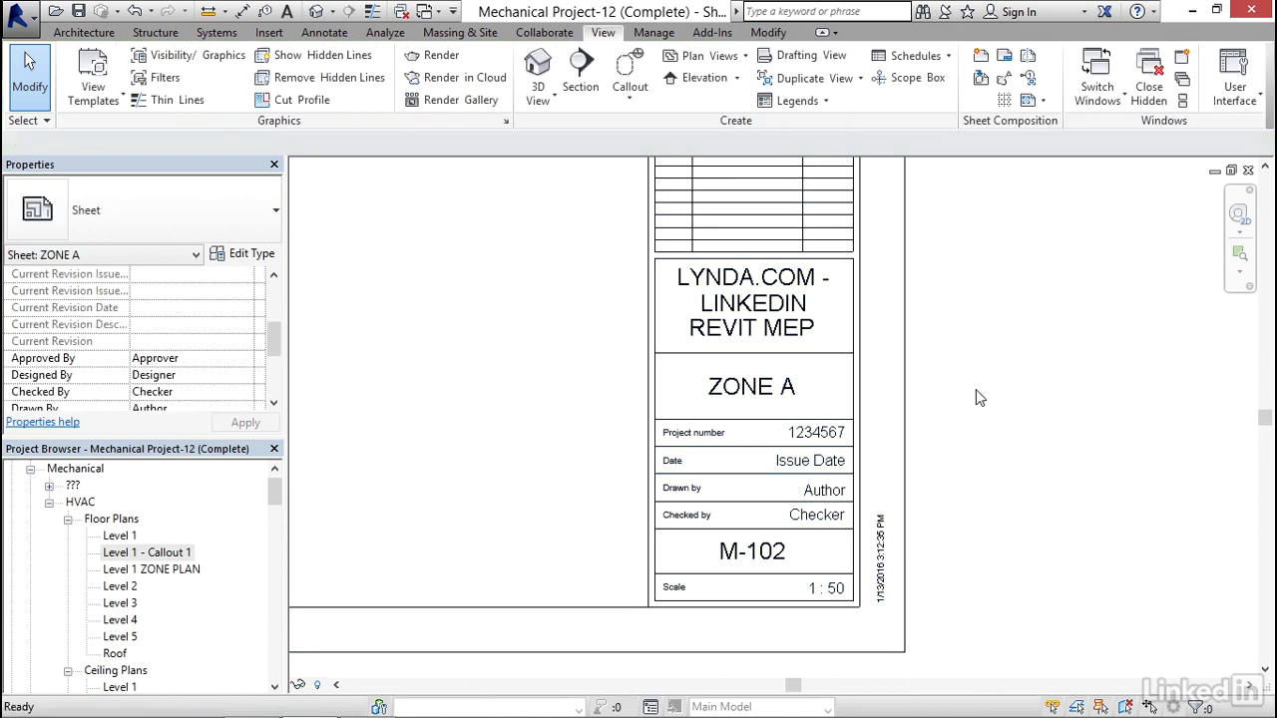
pyautogui.scroll(-5, 975, 389)
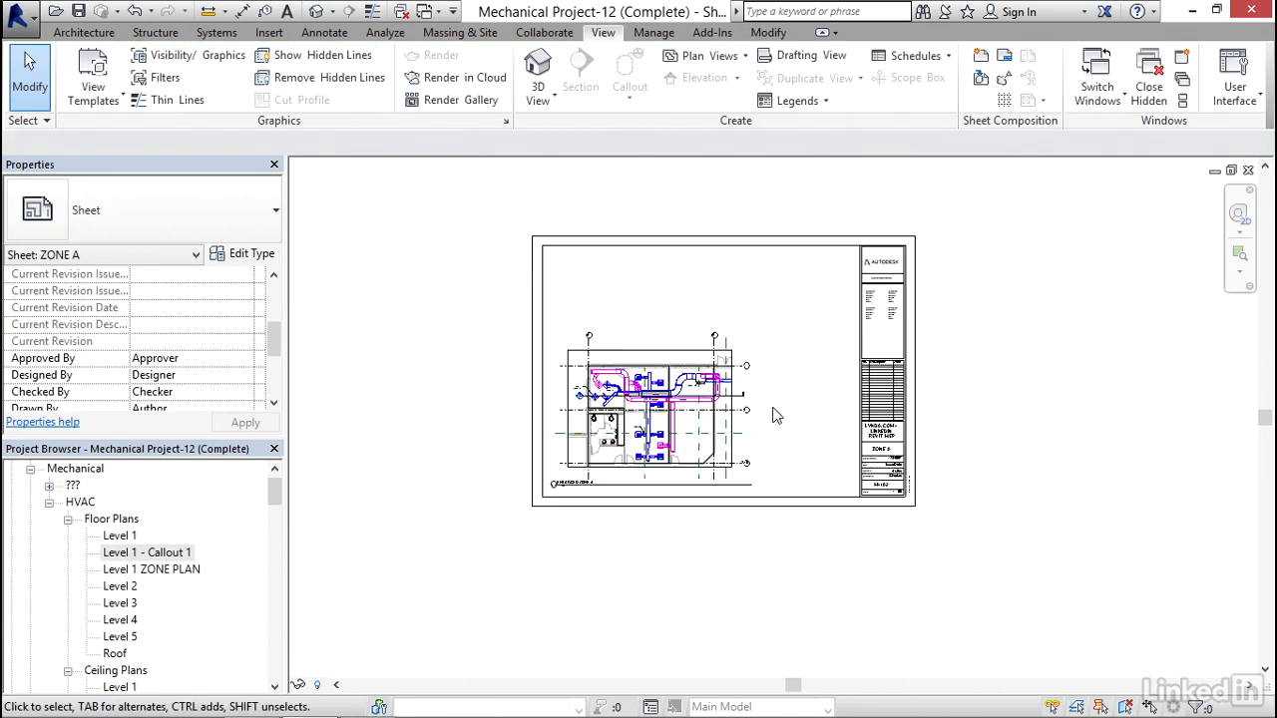
pyautogui.scroll(2, 788, 379)
pyautogui.moveTo(789, 370); pyautogui.dragTo(783, 427, button='middle')
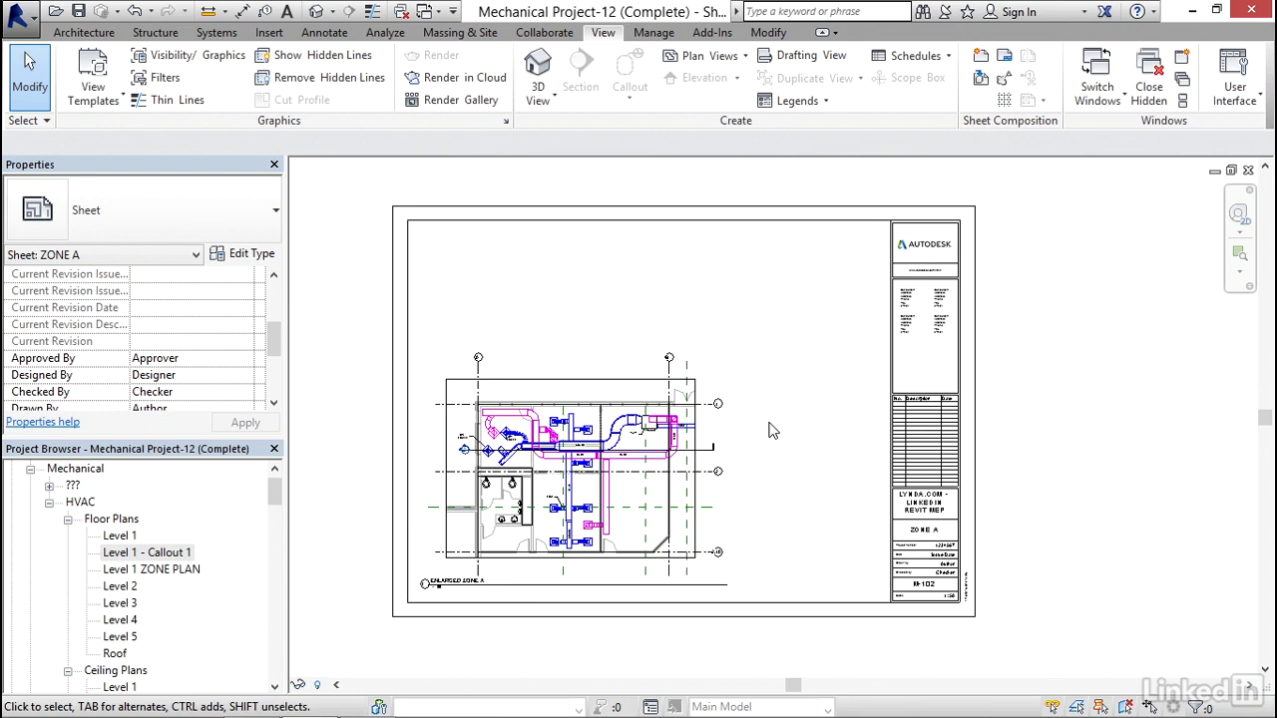